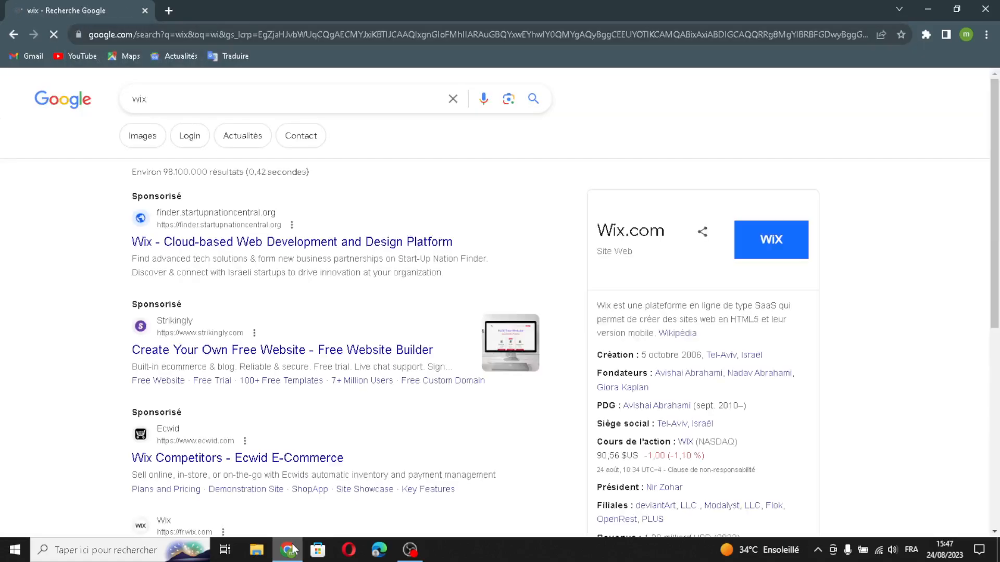
# Open the Wix website from the Google results and start creating a new site.
pyautogui.scroll(-2, 189, 447)
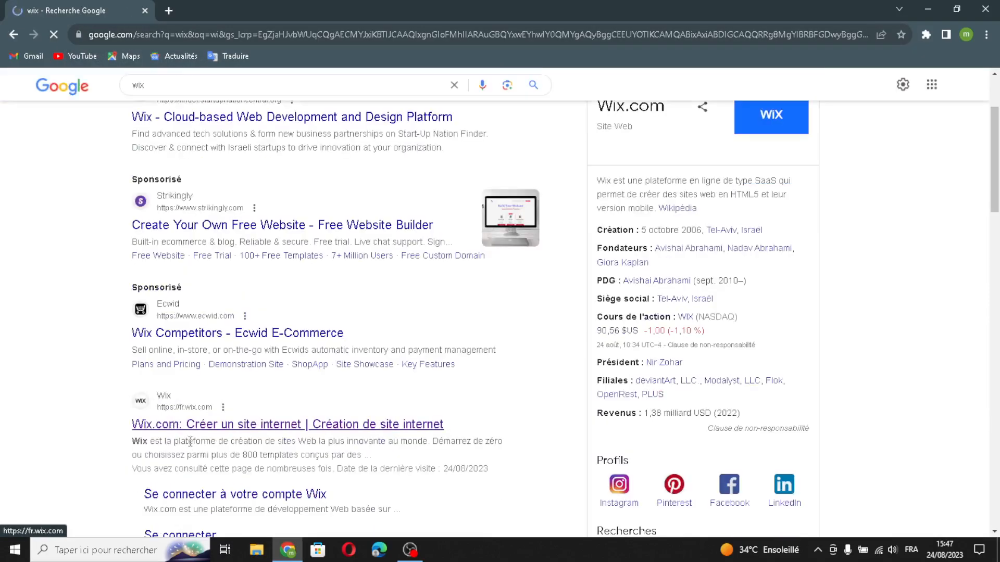
pyautogui.scroll(-1, 189, 446)
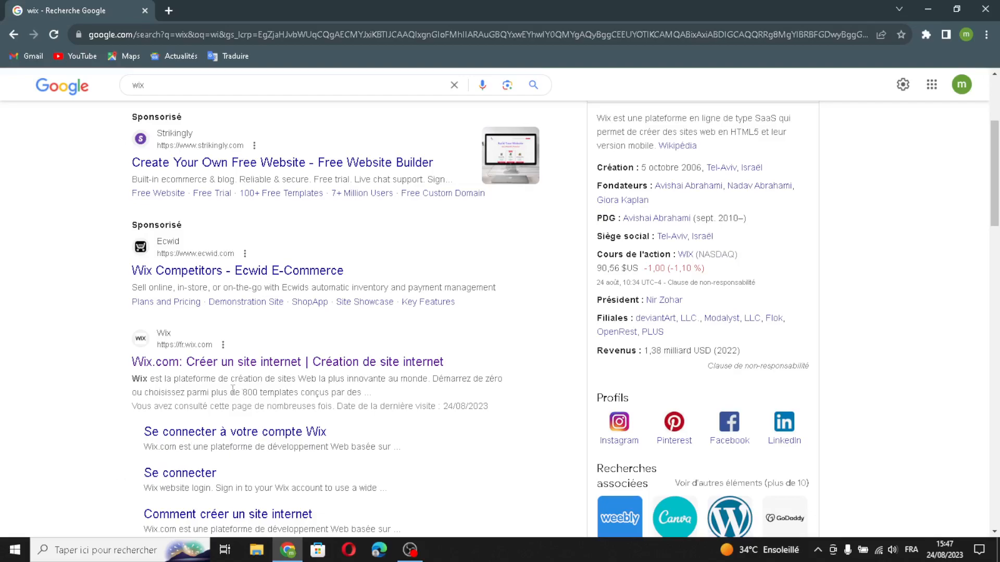
pyautogui.click(211, 368)
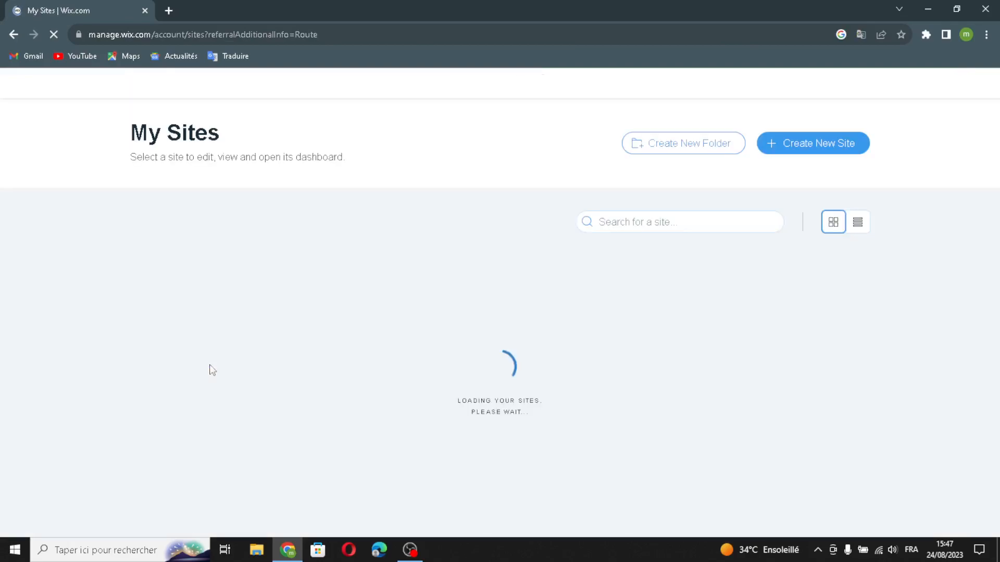
pyautogui.click(787, 147)
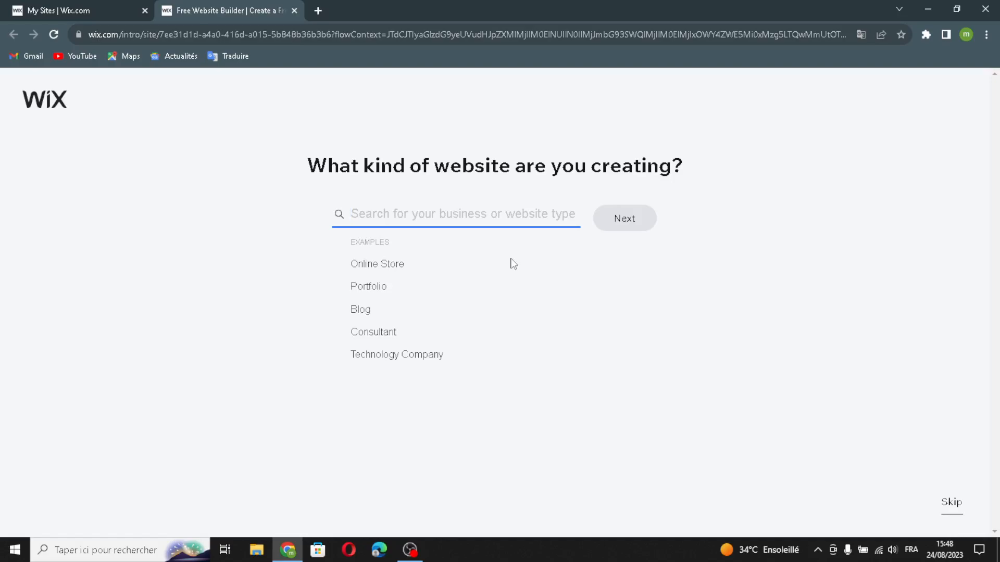
# Search the website types for "home automation and smart devices".
pyautogui.write('hom')
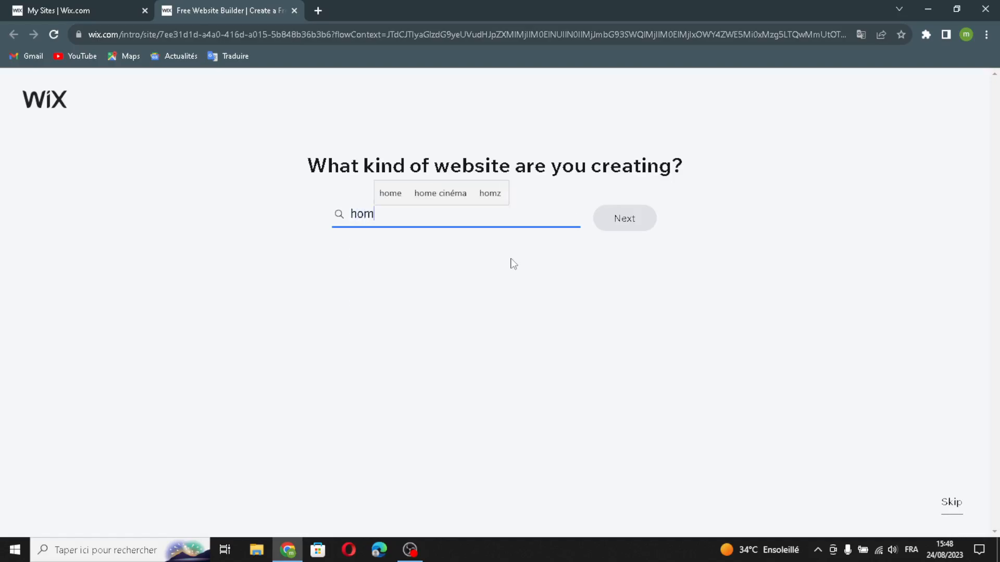
pyautogui.write('e automa')
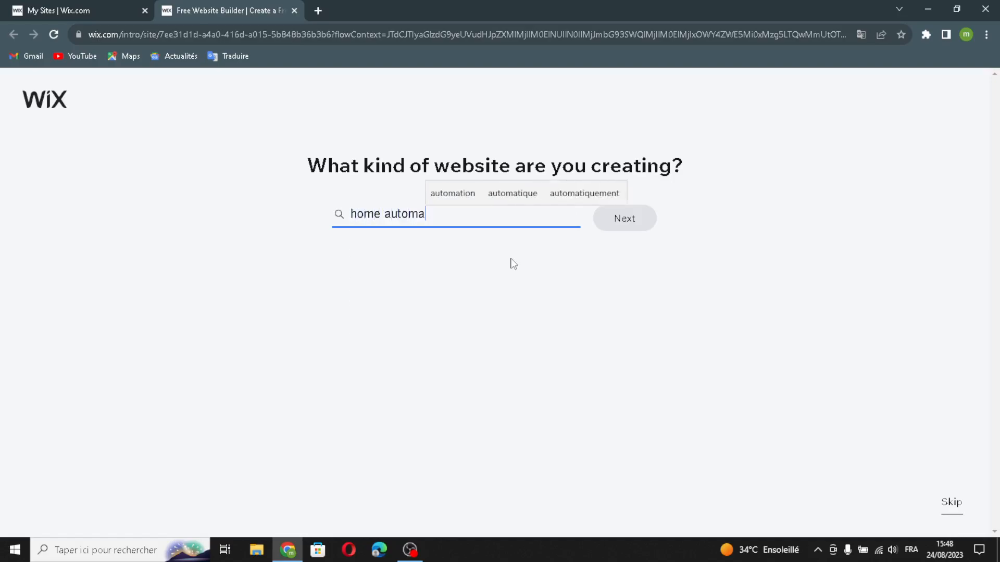
pyautogui.write('tion an')
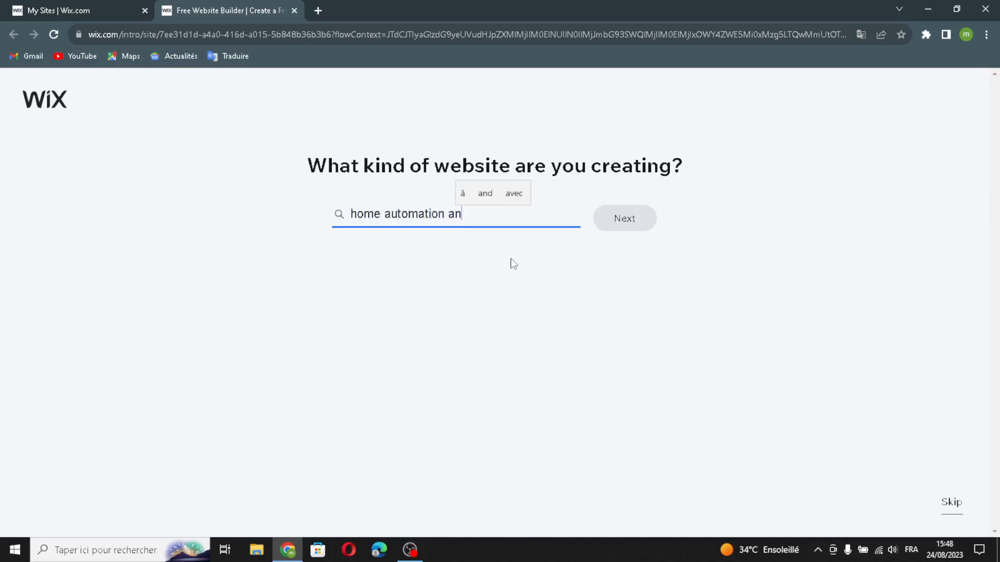
pyautogui.write('d de')
pyautogui.press('BackSpace')
pyautogui.press('BackSpace')
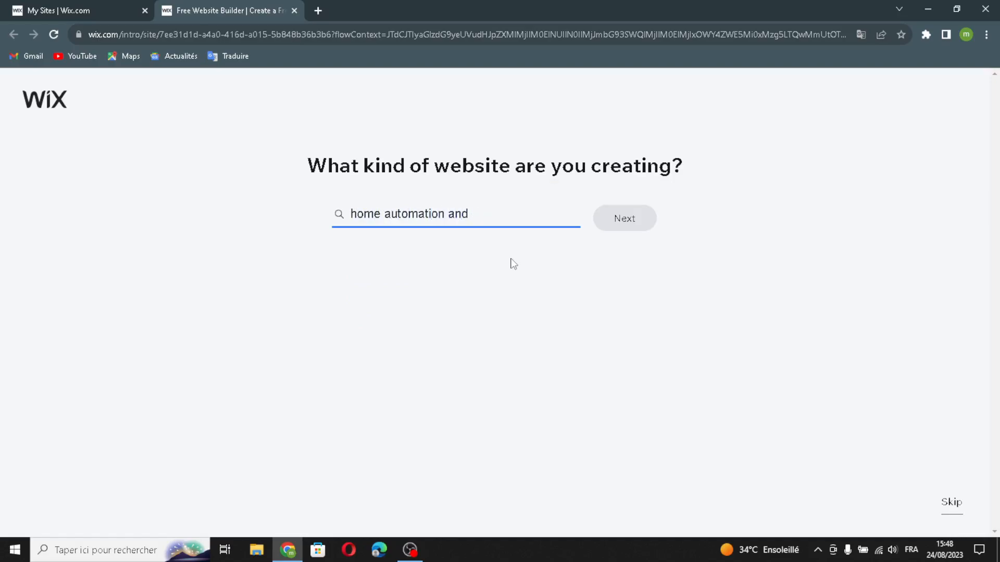
pyautogui.write('smart')
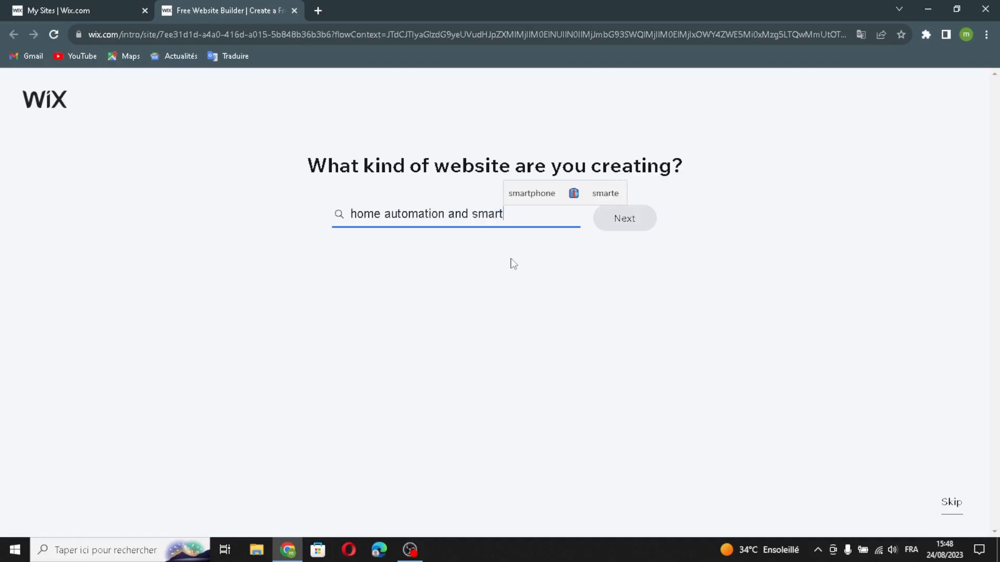
pyautogui.write(' devices')
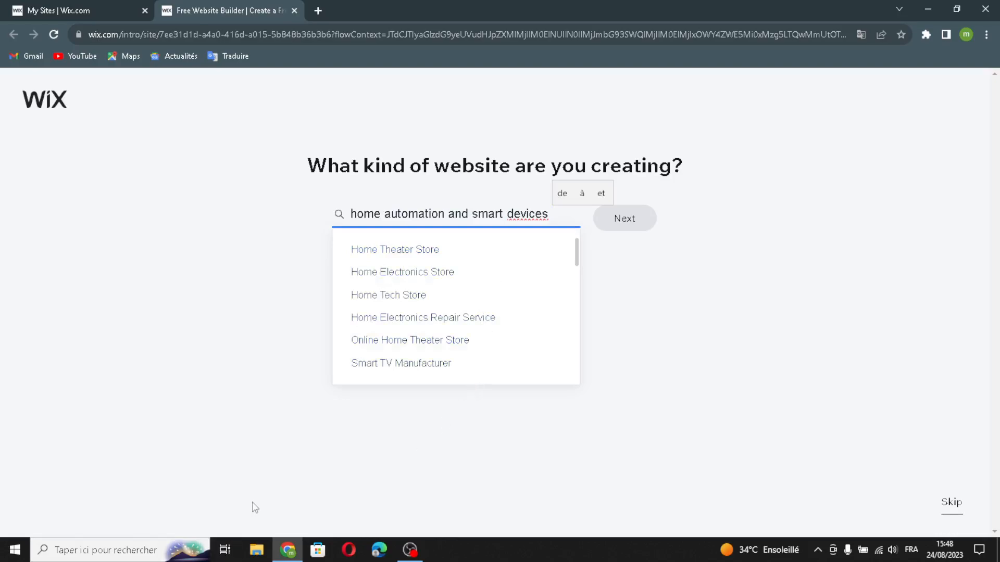
# Shorten the website type search, choose Home Electronics Repair Service and continue to the business setup.
pyautogui.hotkey('ctrl', 'BackSpace')
pyautogui.hotkey('ctrl', 'BackSpace')
pyautogui.hotkey('ctrl', 'BackSpace')
pyautogui.press('BackSpace')
pyautogui.click(445, 347)
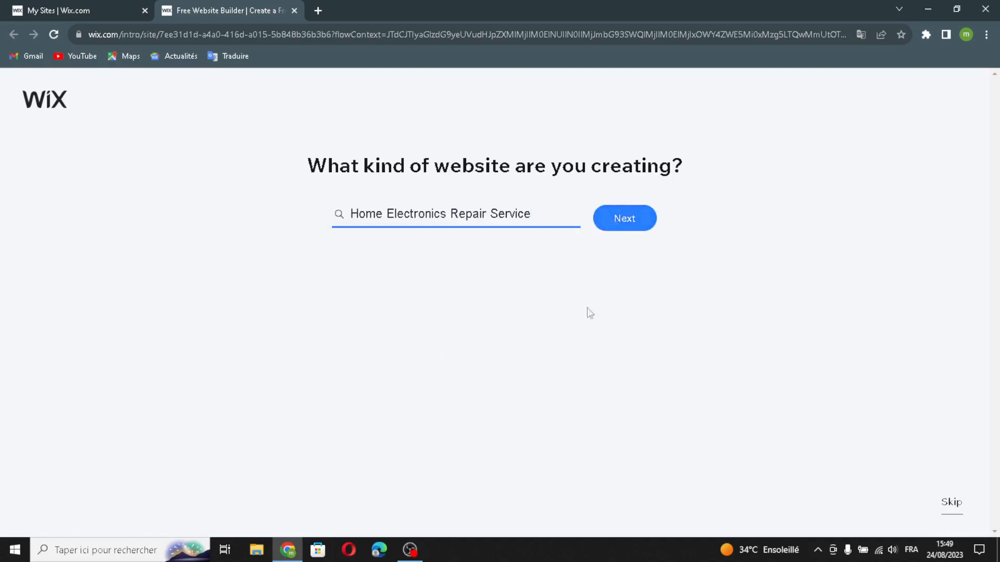
pyautogui.press('Return')
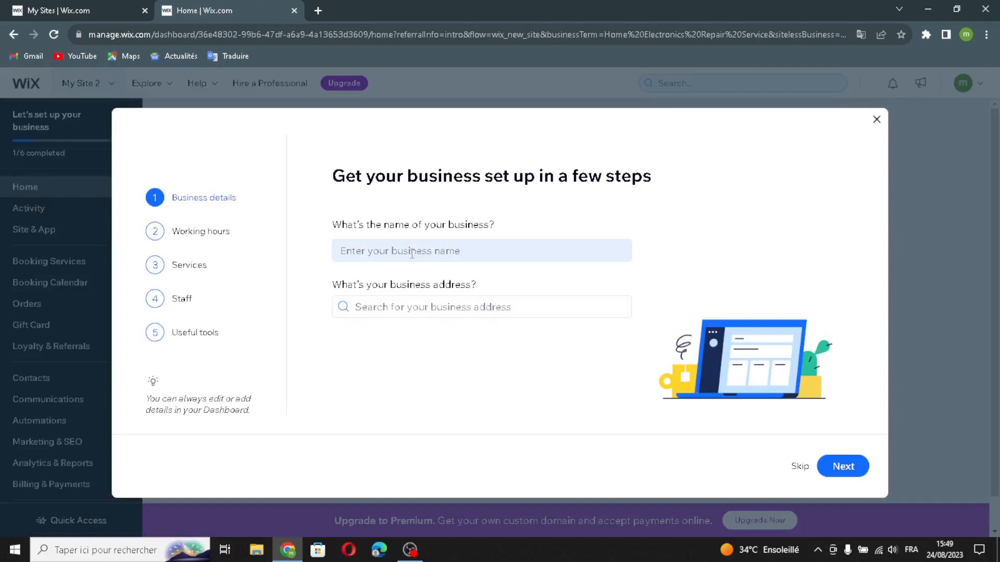
# Enter SmartNest Tech as the business name and accept the default working hours.
pyautogui.click(412, 251)
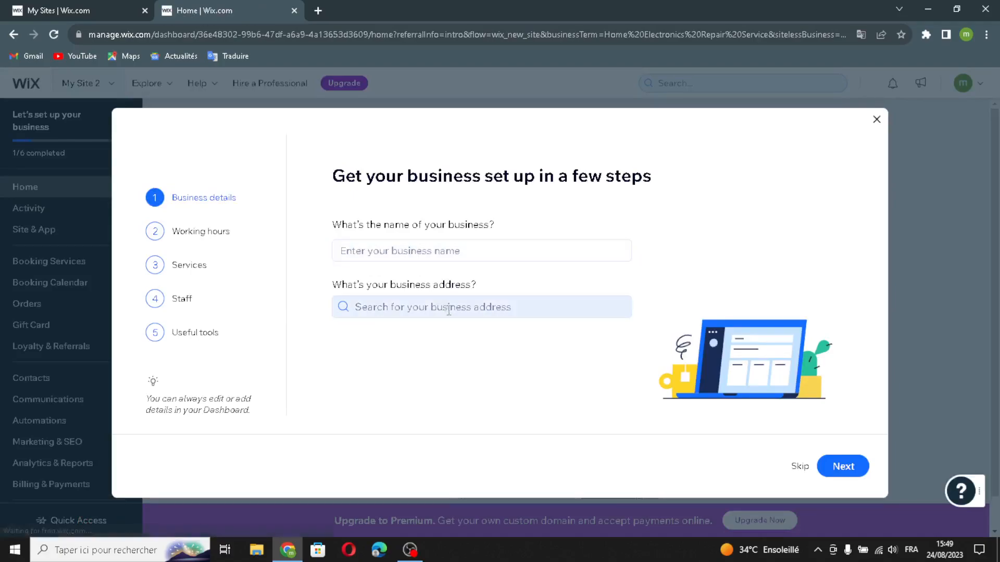
pyautogui.click(438, 259)
pyautogui.write('SmartNest Tech')
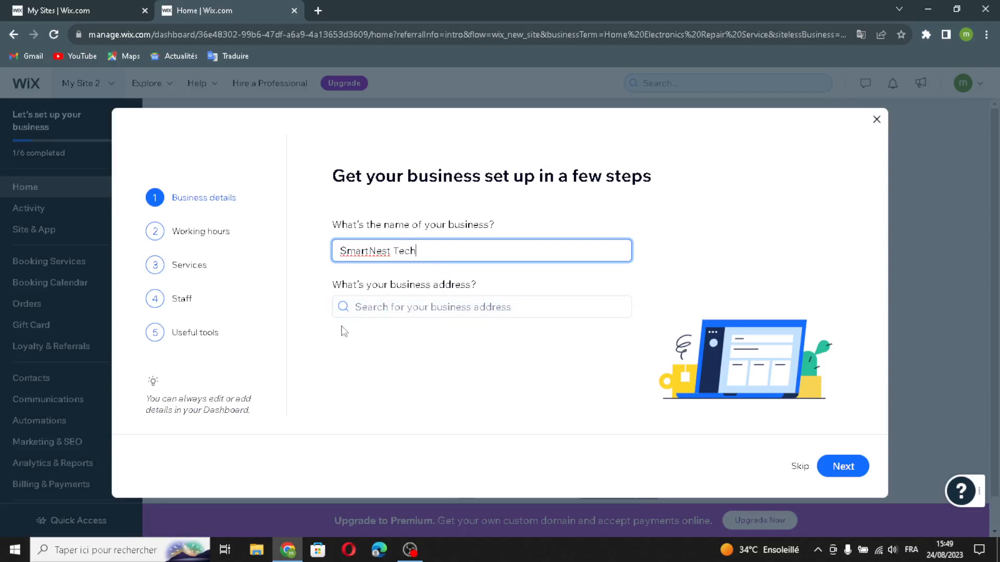
pyautogui.click(839, 467)
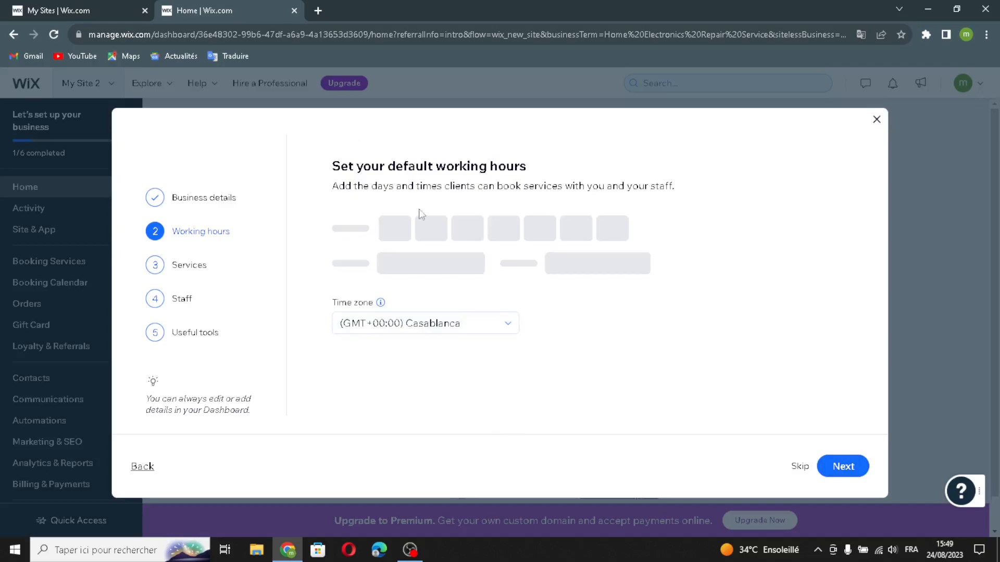
pyautogui.click(839, 467)
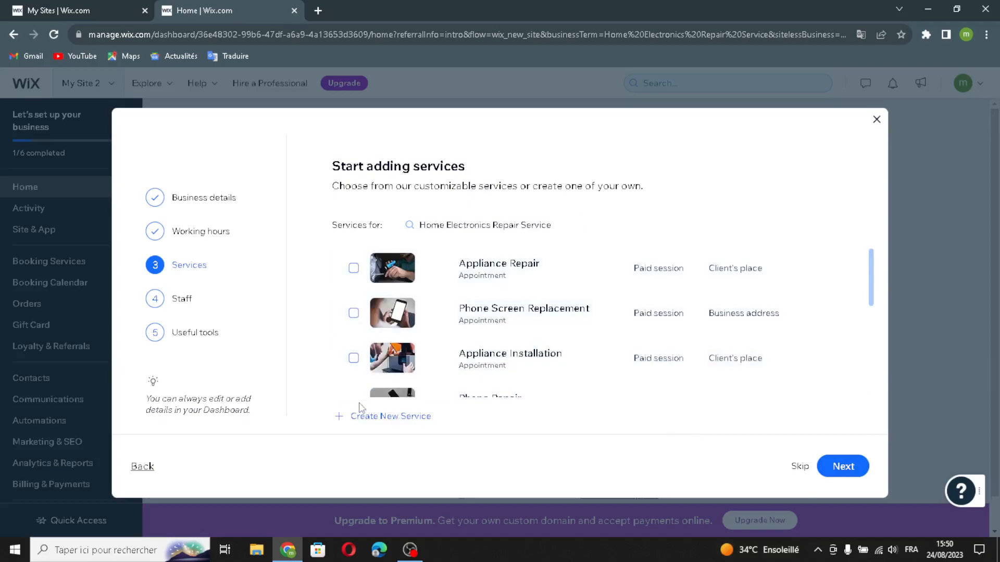
# Select the Appliance Repair, Phone Screen Replacement and Phone Repair services for the business.
pyautogui.click(408, 277)
pyautogui.click(398, 328)
pyautogui.scroll(-2, 398, 328)
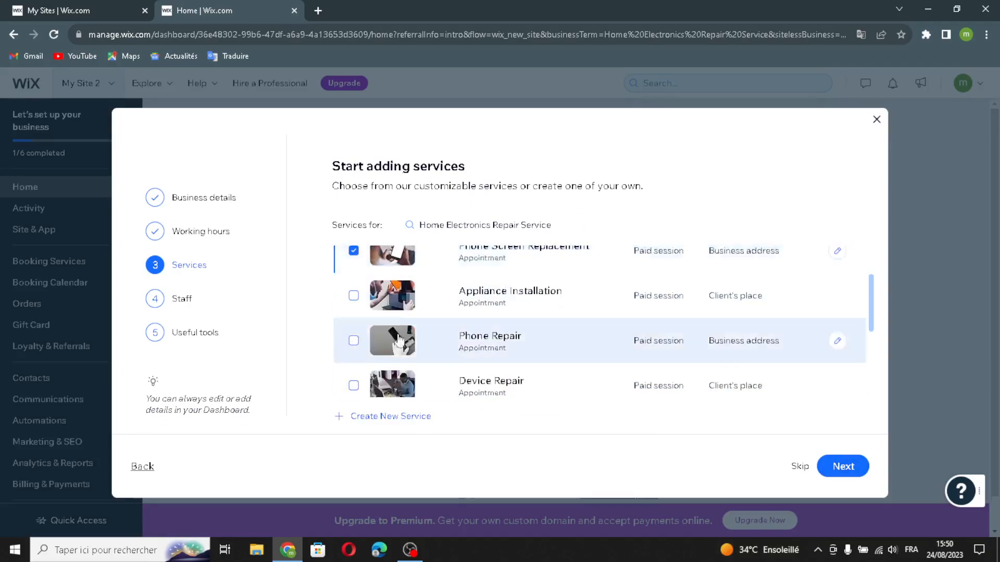
pyautogui.scroll(1, 396, 326)
pyautogui.click(397, 326)
pyautogui.scroll(-2, 396, 315)
pyautogui.scroll(3, 396, 315)
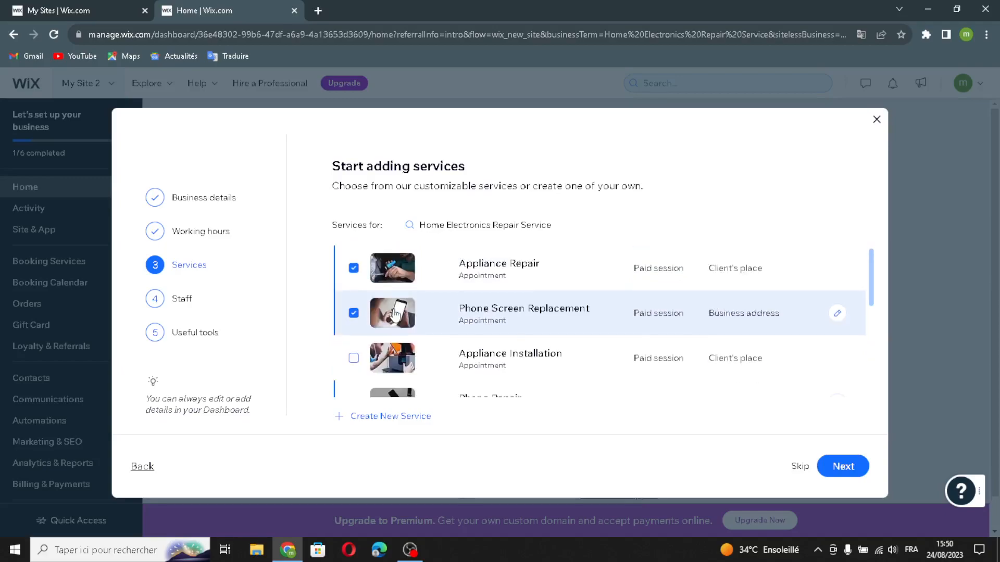
# Select more suggested services further down the list and keep the default staff member.
pyautogui.scroll(-2, 395, 323)
pyautogui.click(396, 325)
pyautogui.click(398, 368)
pyautogui.scroll(-2, 398, 369)
pyautogui.click(396, 328)
pyautogui.click(417, 372)
pyautogui.scroll(2, 422, 365)
pyautogui.scroll(-2, 421, 357)
pyautogui.click(853, 466)
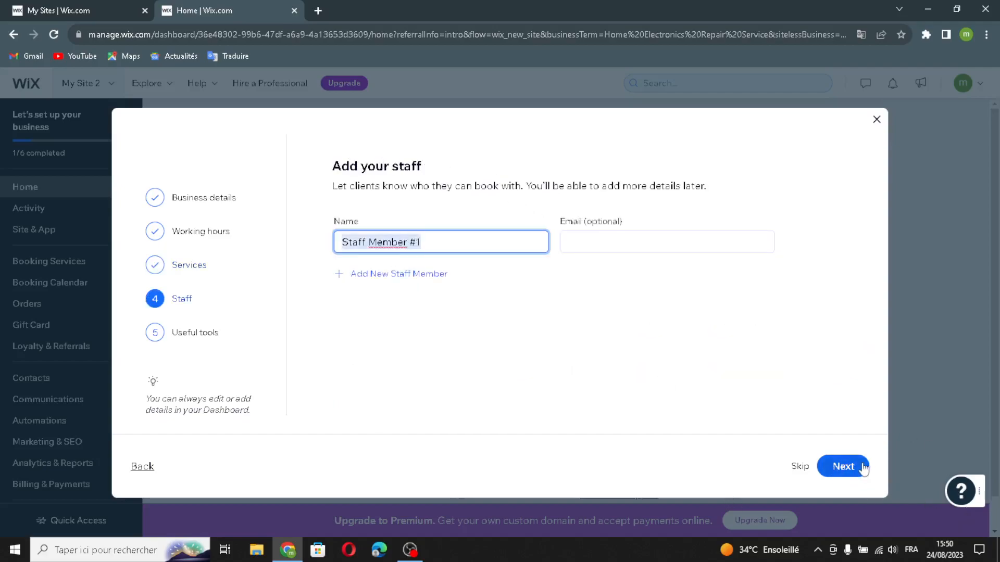
pyautogui.click(846, 466)
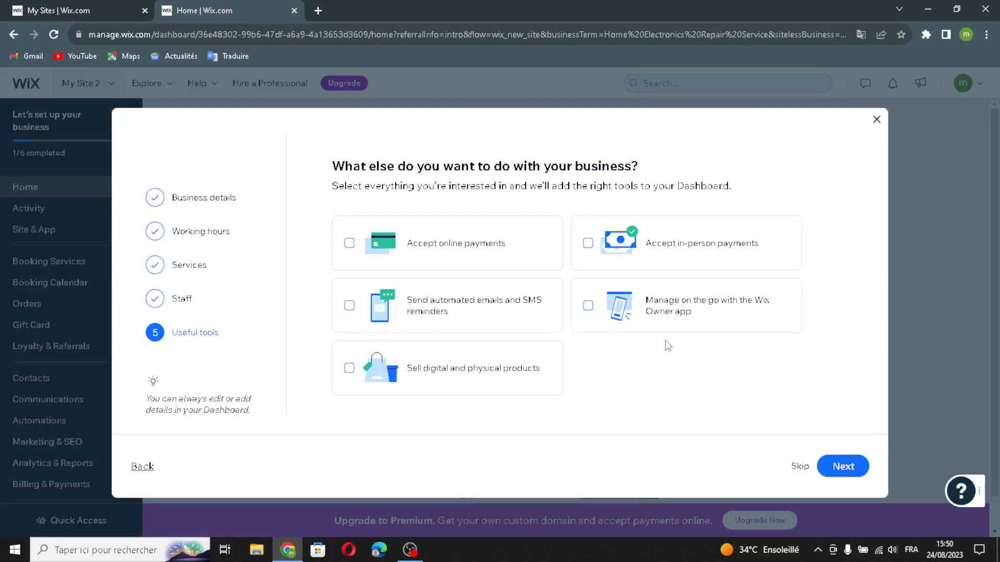
# Choose online and in-person payments, automated reminders, the Wix Owner app and product sales as business tools, and continue to the dashboard.
pyautogui.click(629, 300)
pyautogui.click(380, 246)
pyautogui.click(383, 293)
pyautogui.click(388, 376)
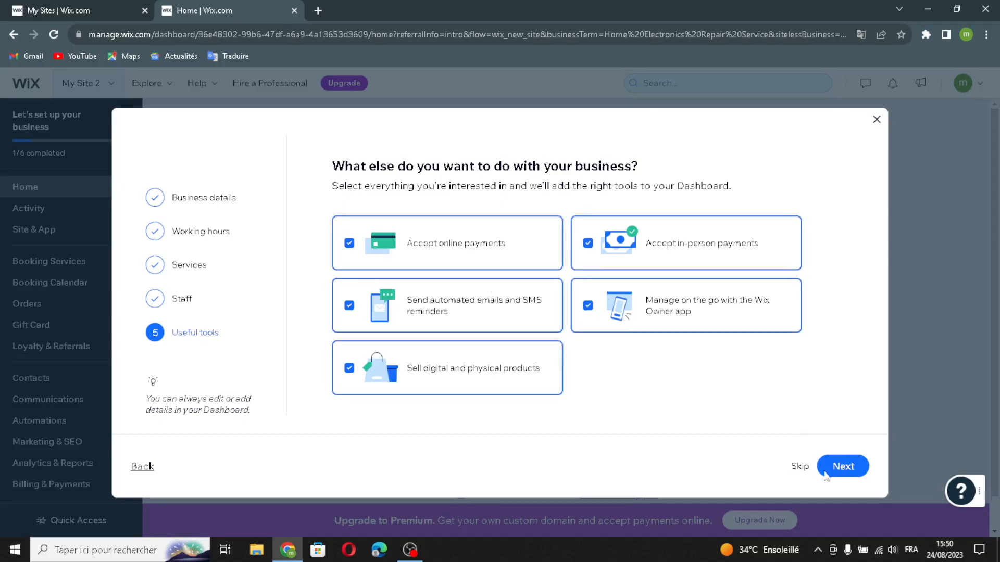
pyautogui.click(839, 466)
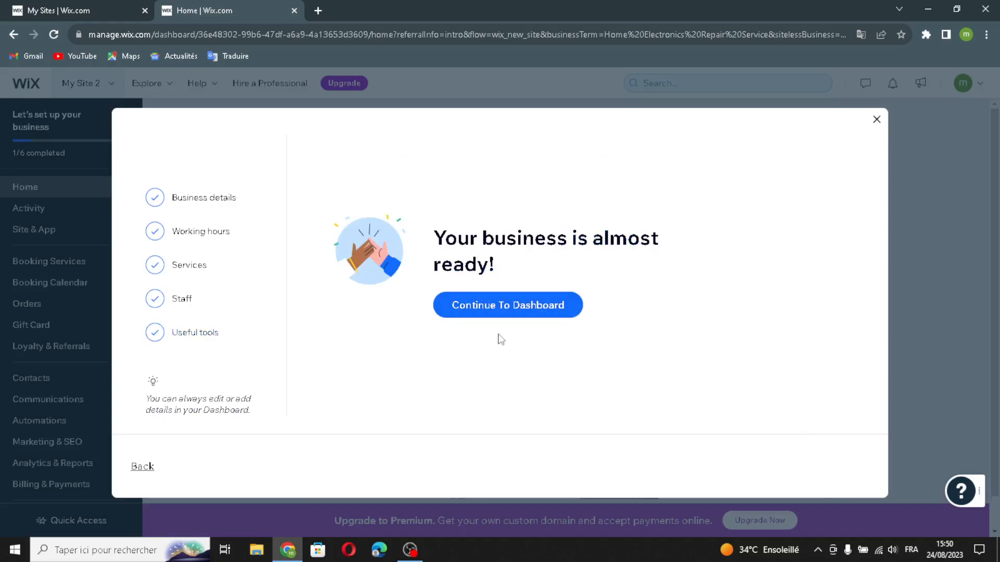
pyautogui.click(518, 308)
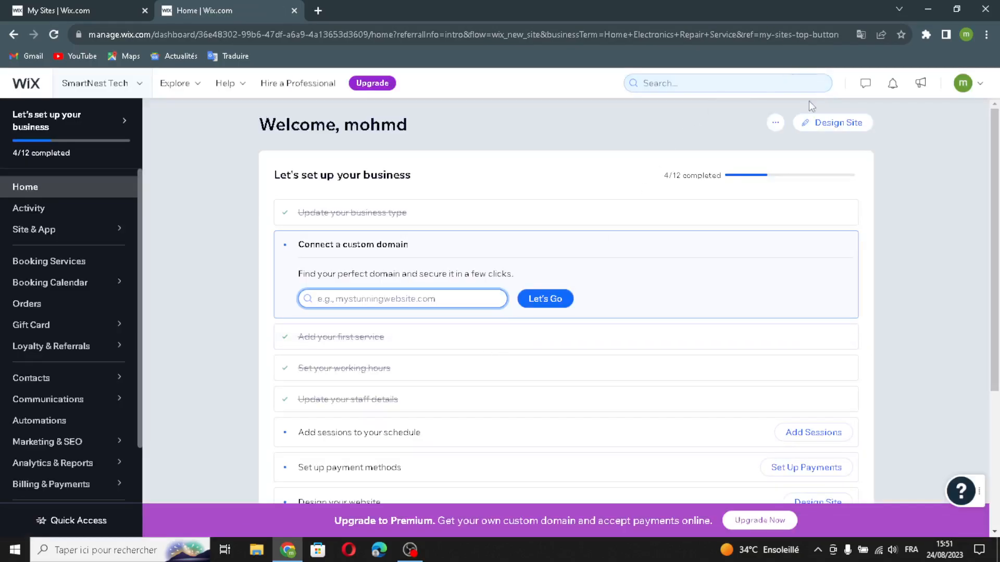
# Have Wix create the site design, accepting the prefilled business info, a theme and the first homepage design.
pyautogui.click(832, 122)
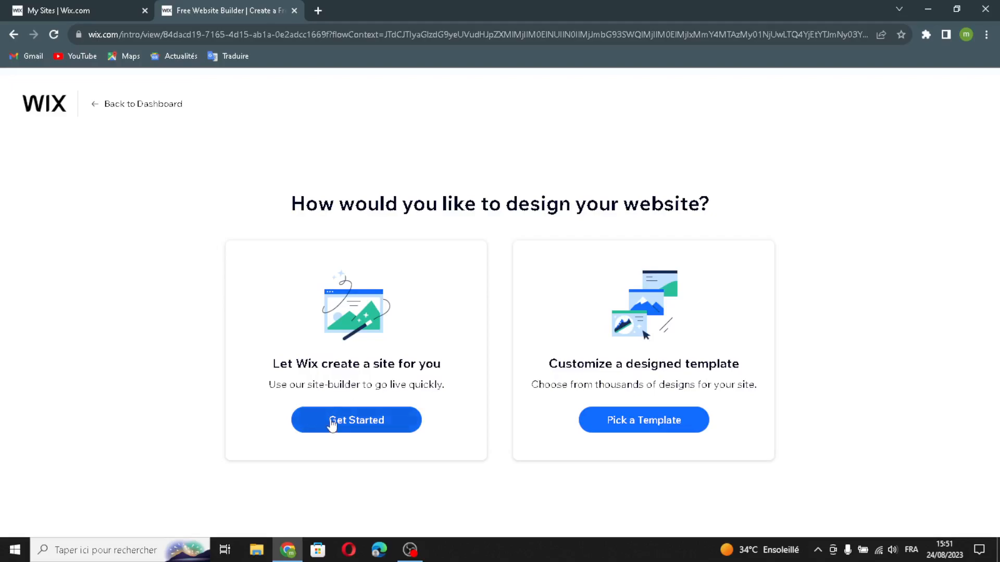
pyautogui.click(371, 431)
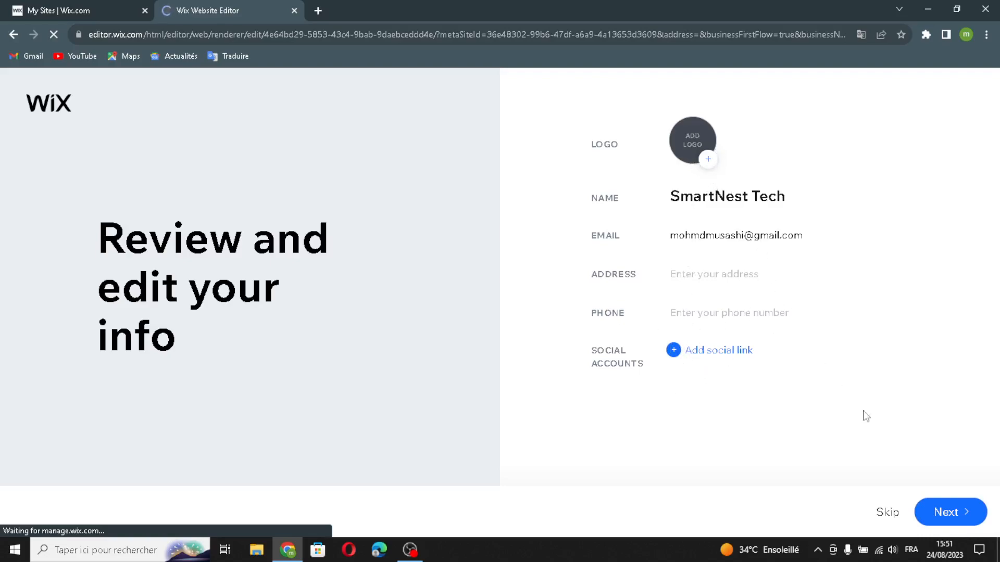
pyautogui.click(960, 515)
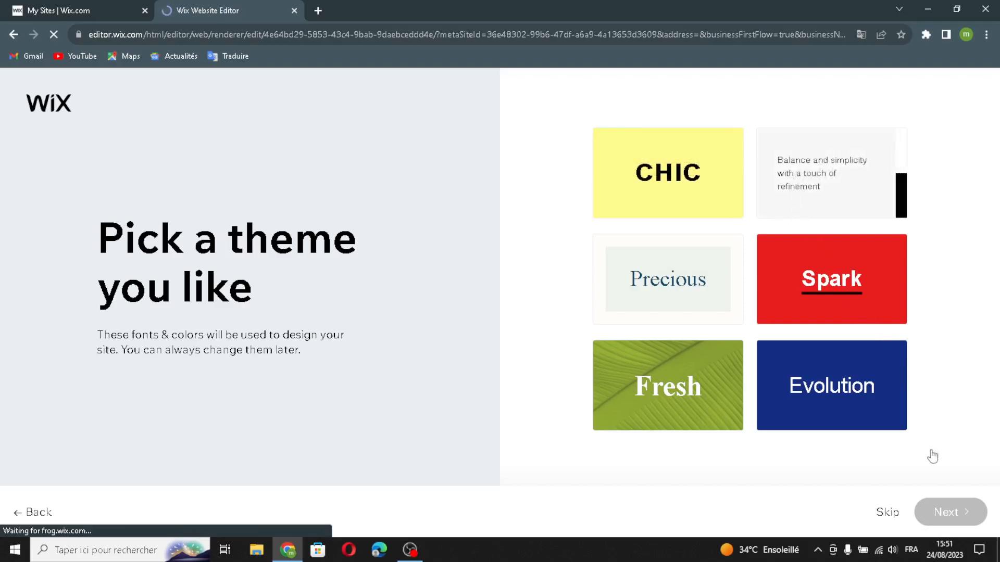
pyautogui.click(927, 515)
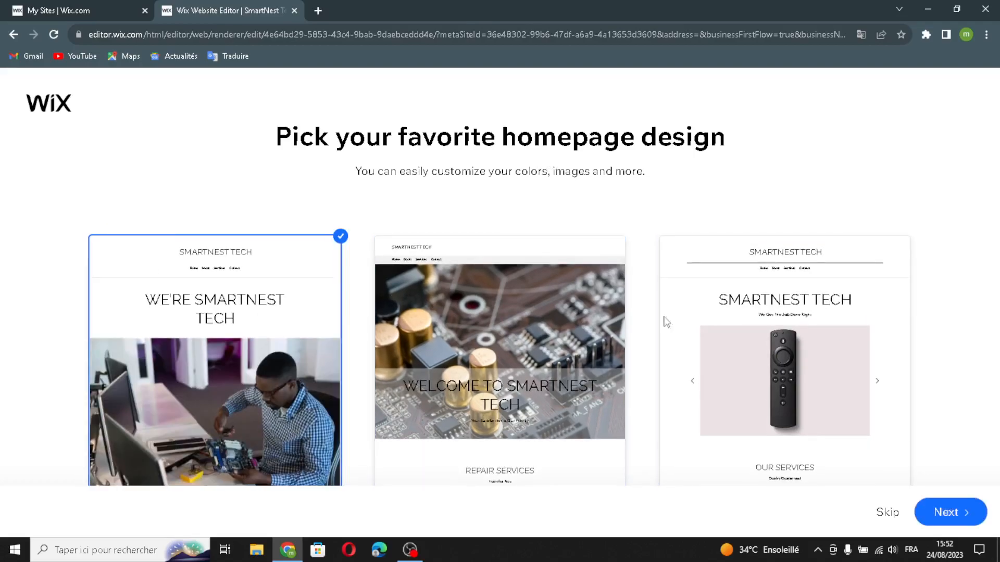
pyautogui.click(936, 515)
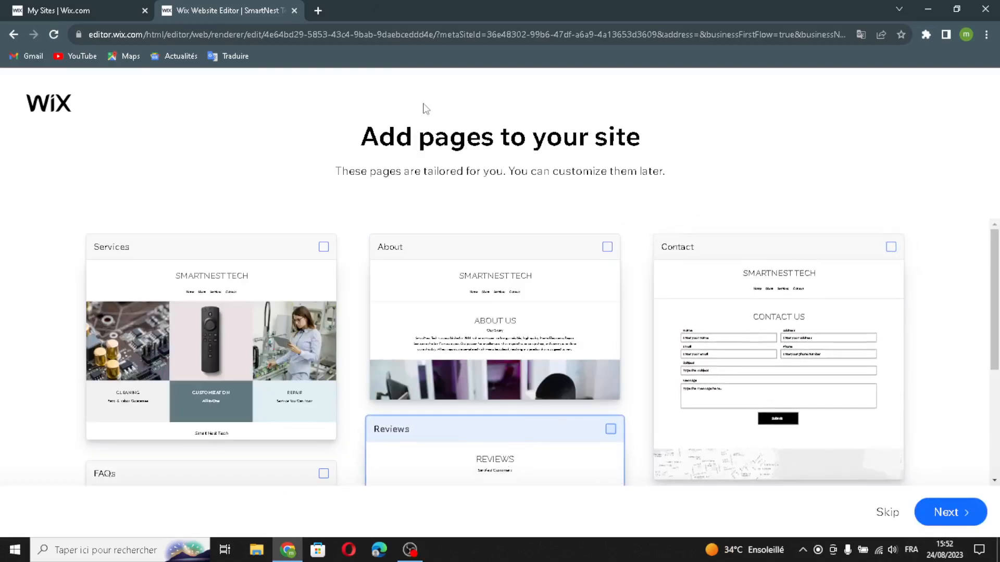
# Add the Services, About, Contact, Reviews and FAQs pages to the site and continue.
pyautogui.click(312, 338)
pyautogui.click(440, 302)
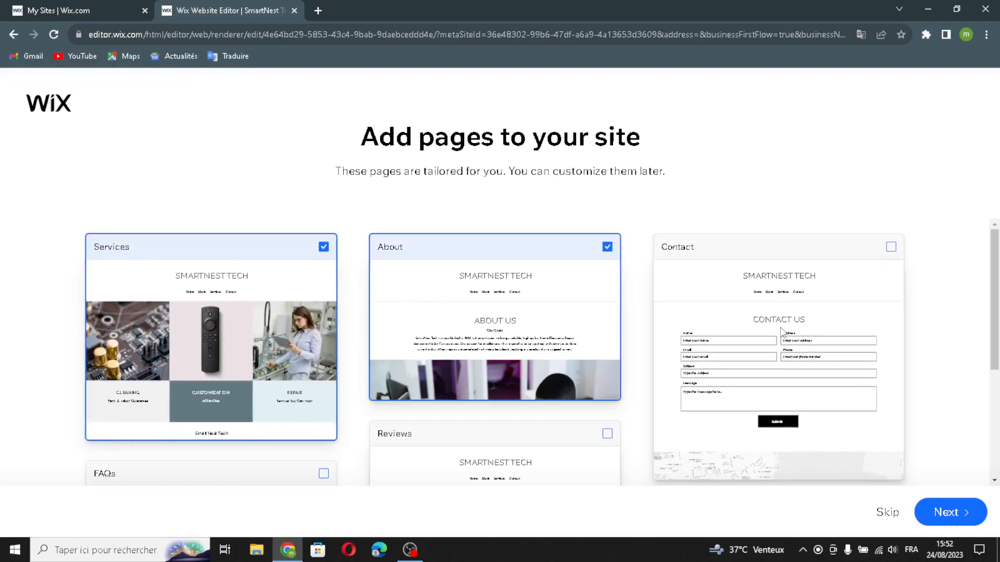
pyautogui.click(781, 335)
pyautogui.scroll(-3, 504, 370)
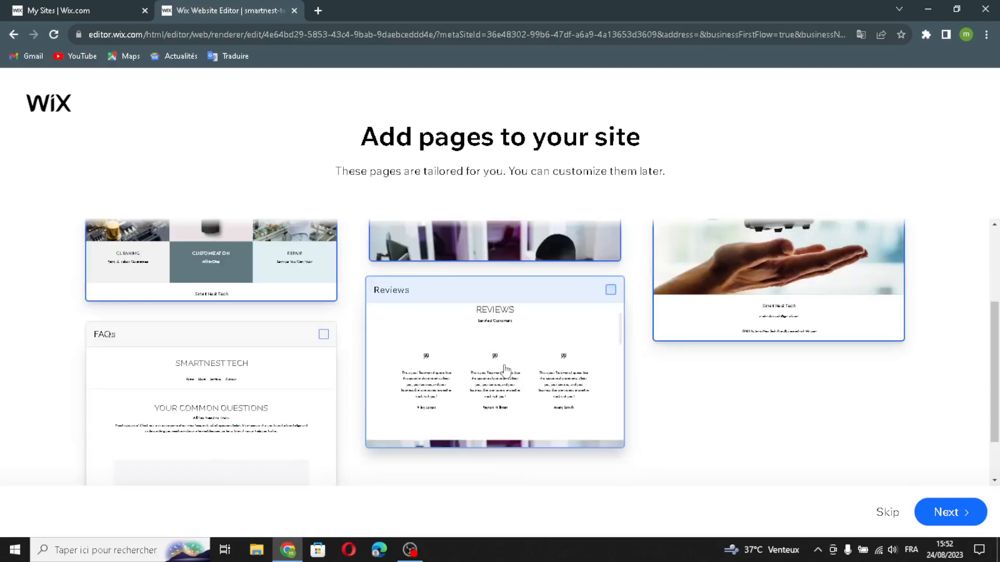
pyautogui.click(504, 371)
pyautogui.click(330, 371)
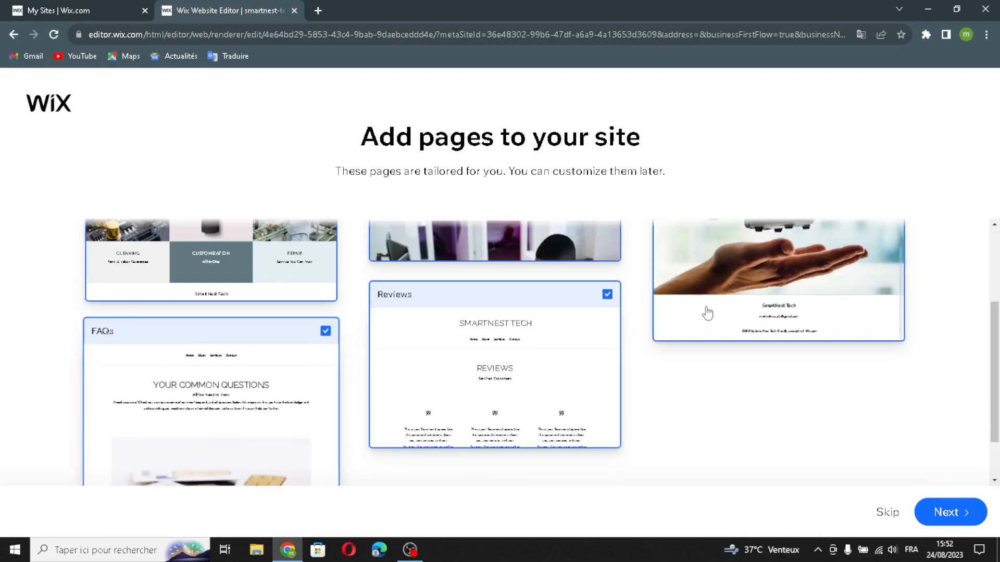
pyautogui.moveTo(996, 319); pyautogui.dragTo(996, 244)
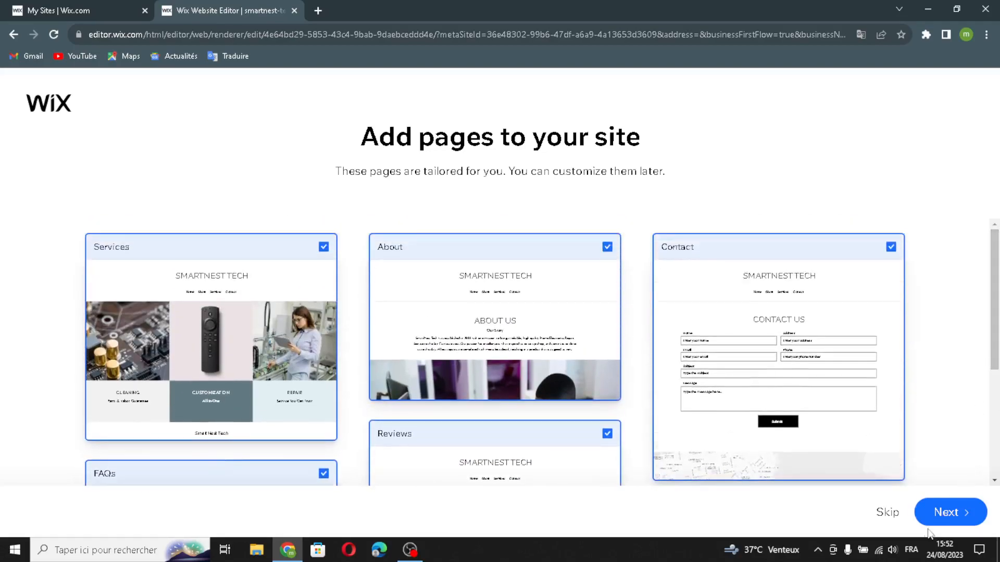
pyautogui.click(944, 521)
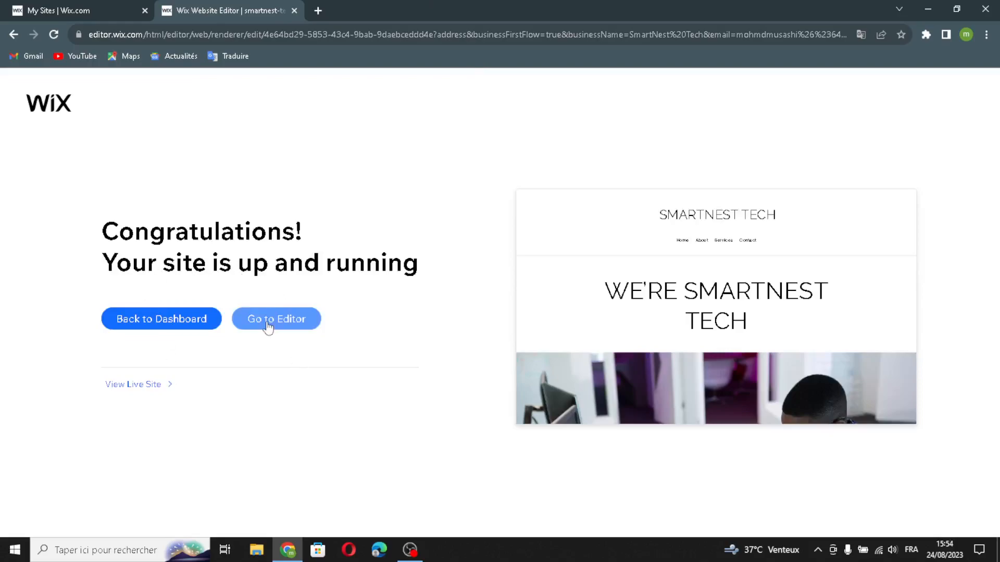
# Open the new site in the editor and bring up the elements available to add.
pyautogui.click(259, 339)
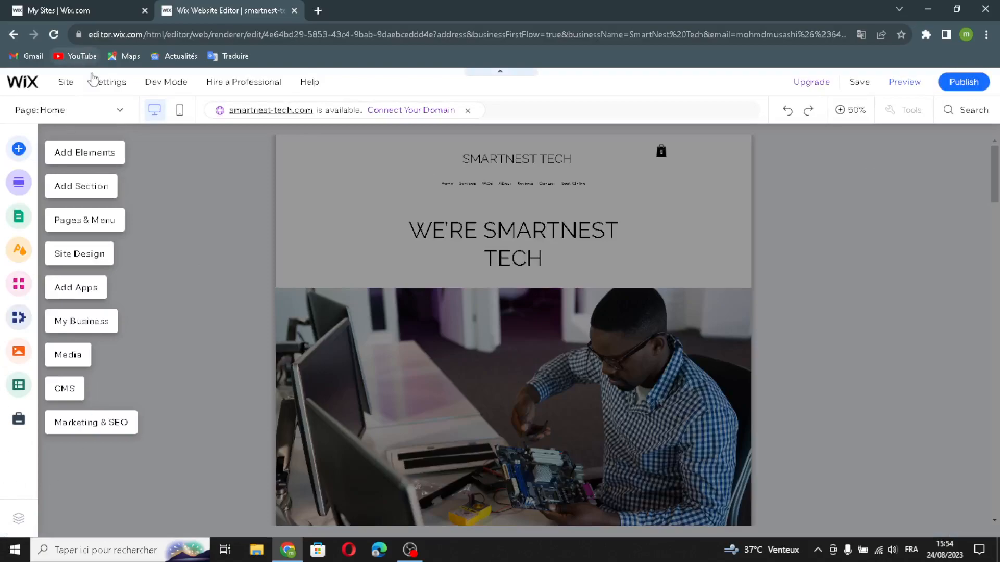
pyautogui.click(50, 155)
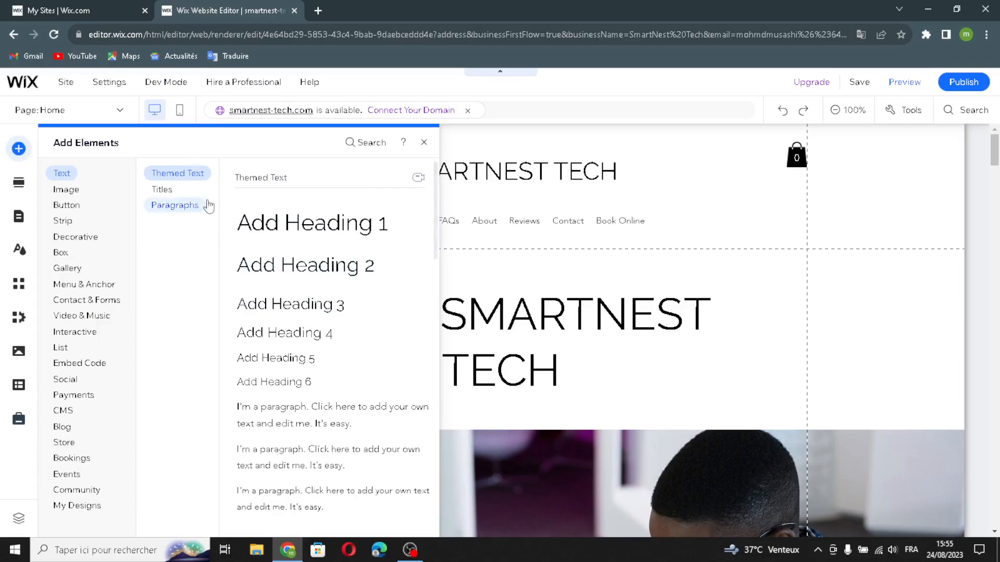
# Browse the text elements available to add, from themed text and titles to paragraphs and related apps.
pyautogui.scroll(-2, 304, 292)
pyautogui.scroll(-3, 304, 291)
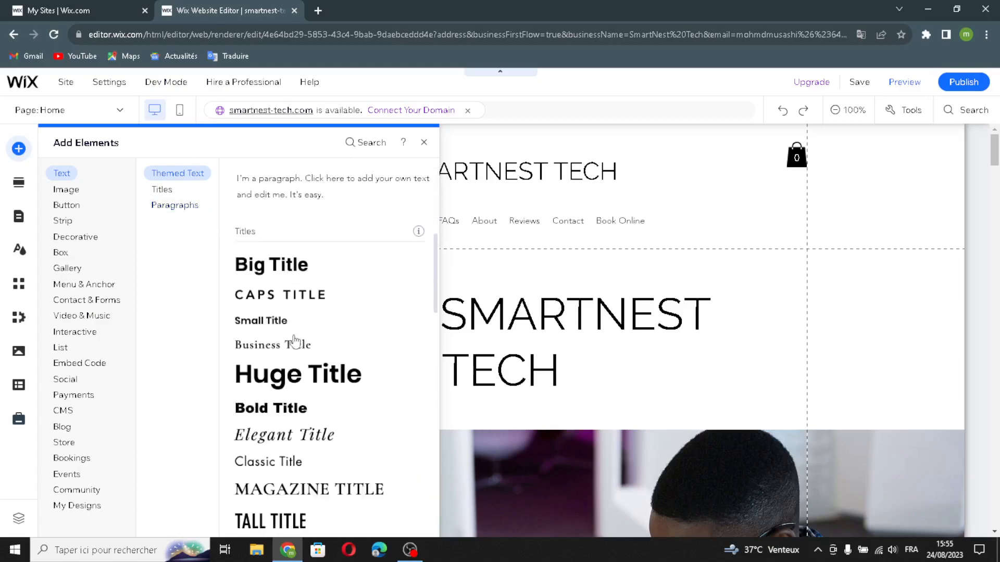
pyautogui.scroll(-12, 281, 298)
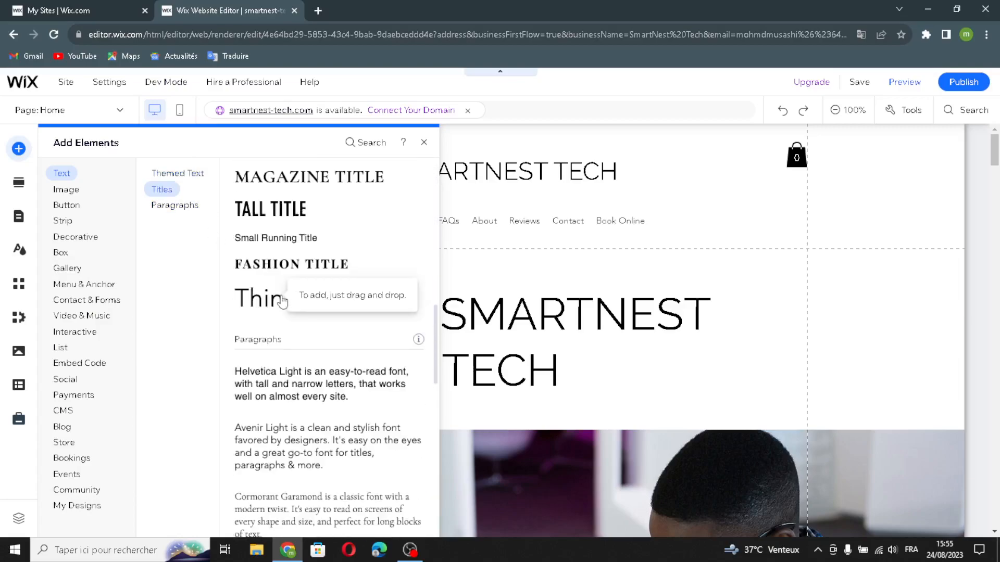
pyautogui.scroll(-5, 287, 352)
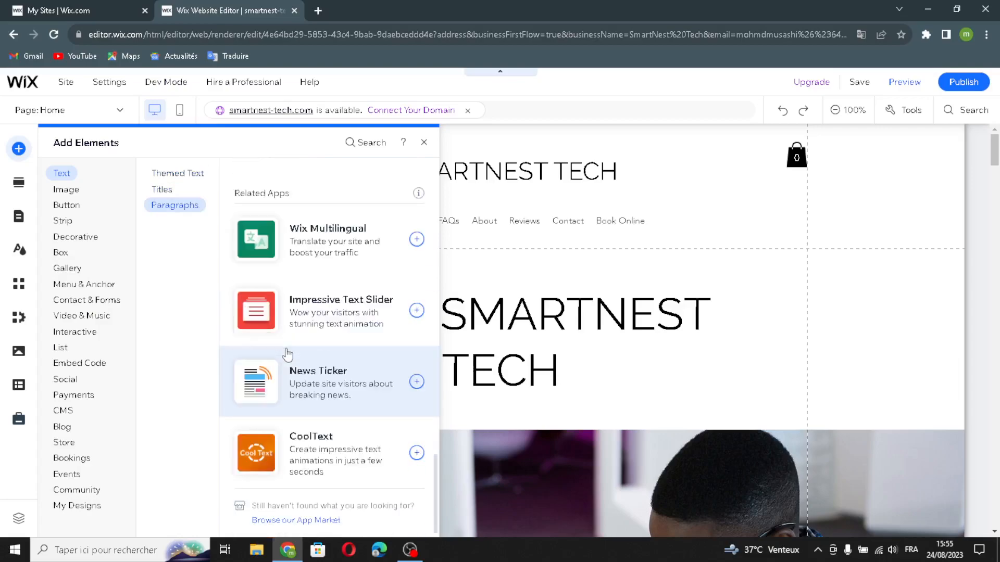
# Review the image options available to add, including uploads, imports, free Wix images and Wix illustrations.
pyautogui.click(75, 237)
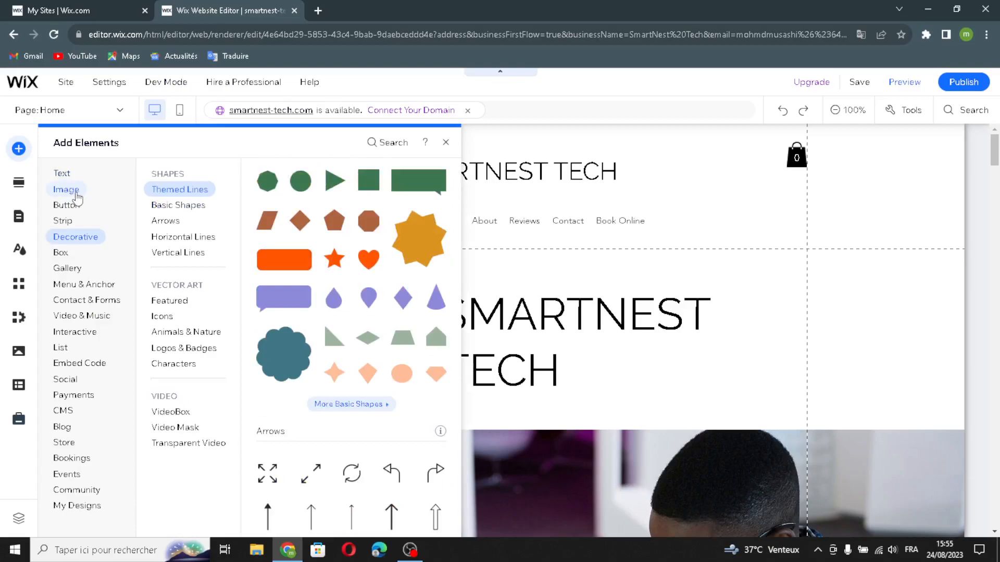
pyautogui.click(77, 194)
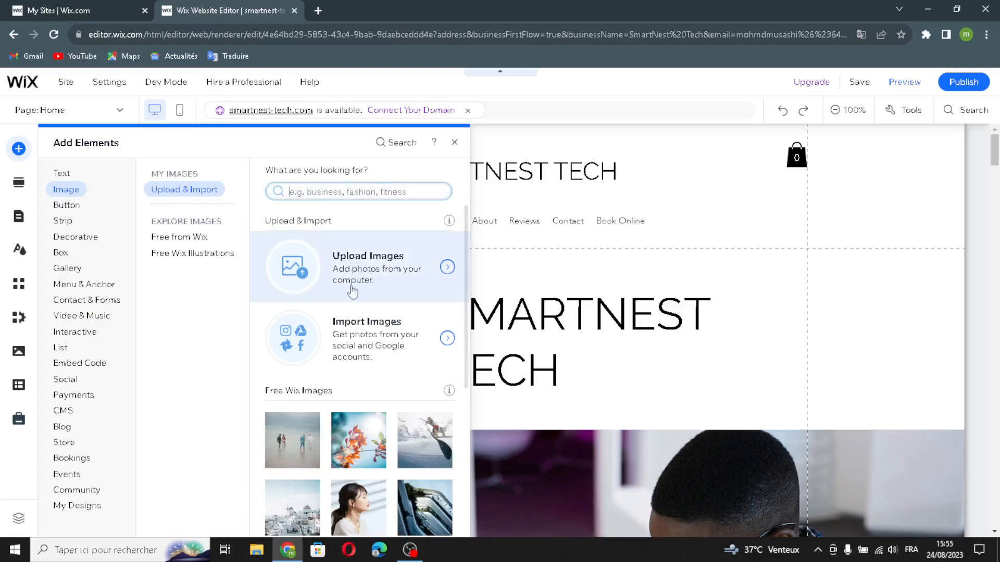
pyautogui.scroll(-6, 359, 339)
pyautogui.scroll(-3, 312, 333)
pyautogui.scroll(3, 264, 330)
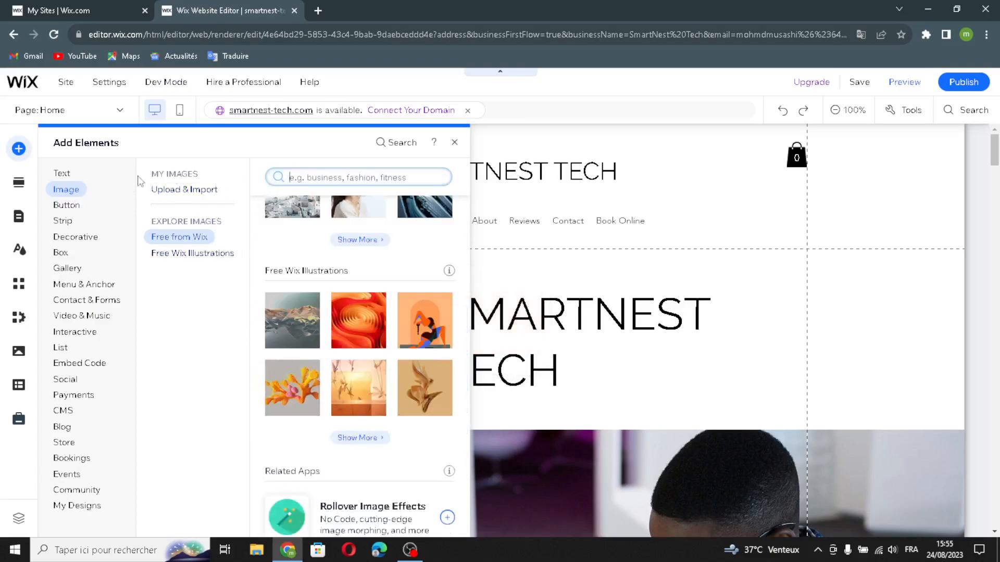
# Look through the button elements, covering themed, text and icon, image, document, iTunes, pay and PayPal buttons.
pyautogui.click(68, 204)
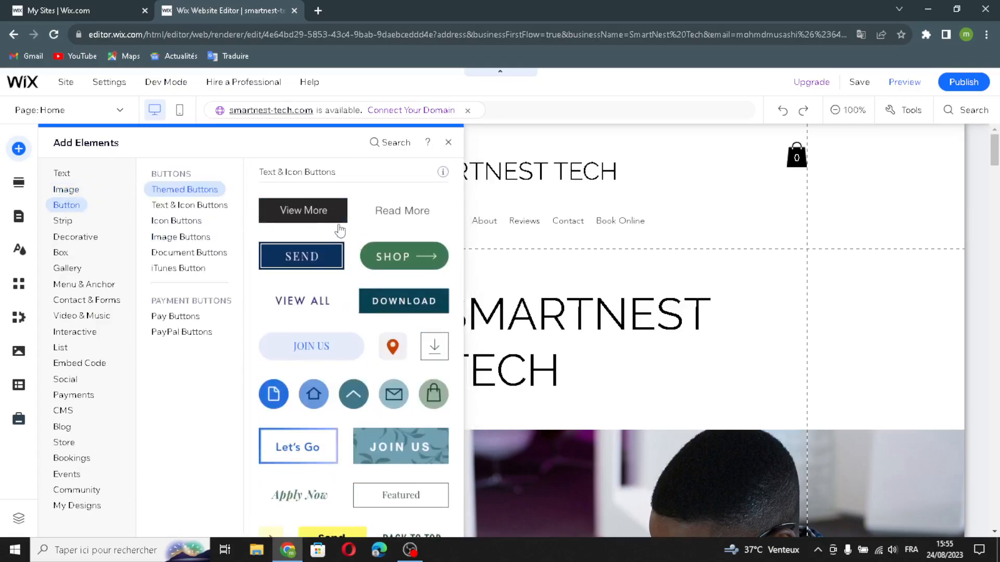
pyautogui.scroll(3, 352, 371)
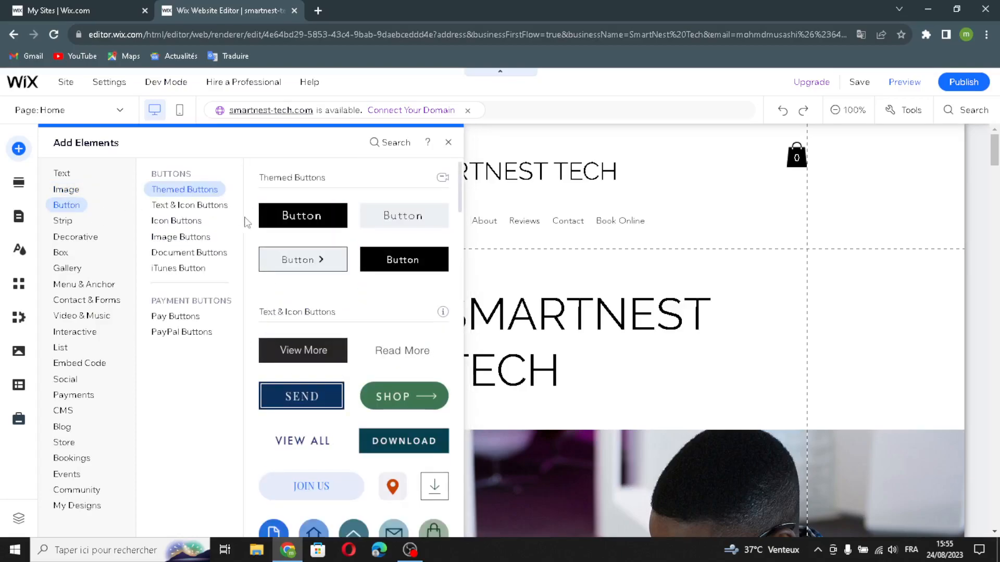
pyautogui.click(219, 206)
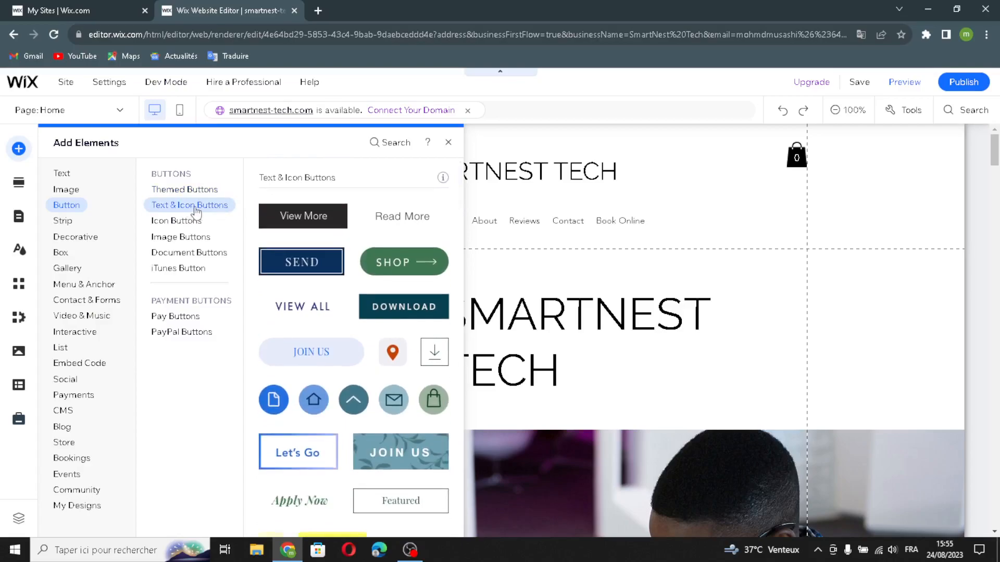
pyautogui.click(160, 221)
pyautogui.click(156, 239)
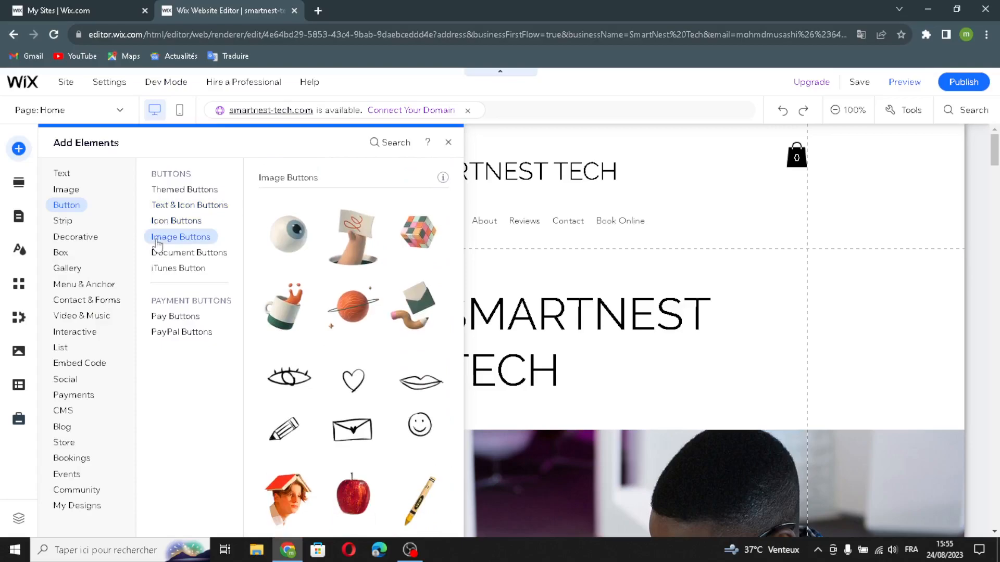
pyautogui.click(189, 254)
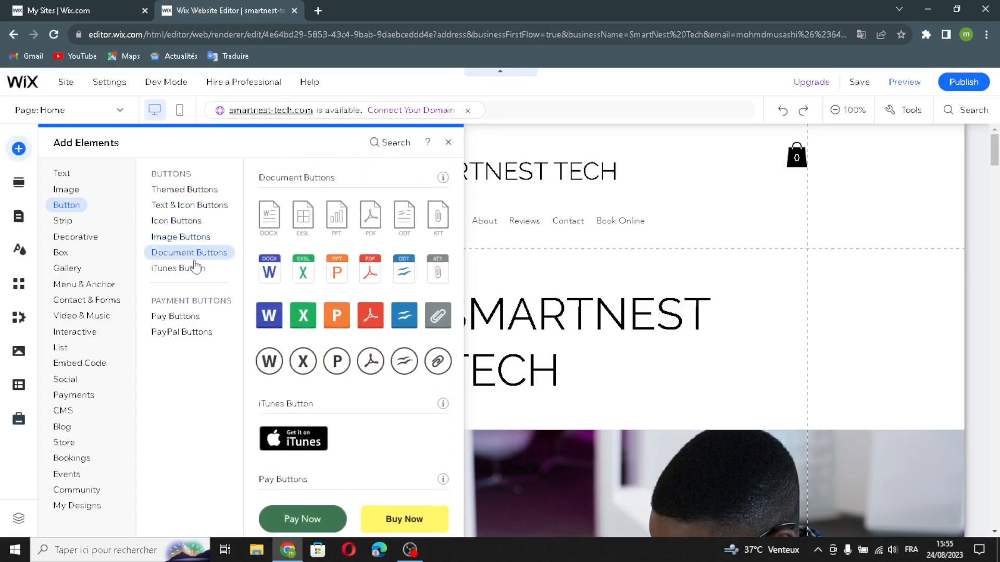
pyautogui.click(178, 270)
pyautogui.click(164, 317)
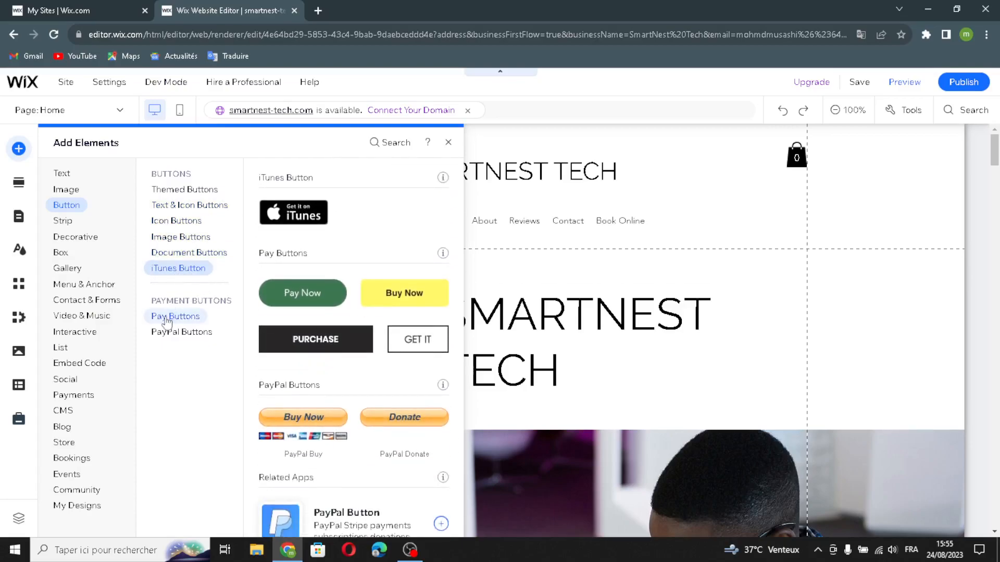
pyautogui.click(176, 333)
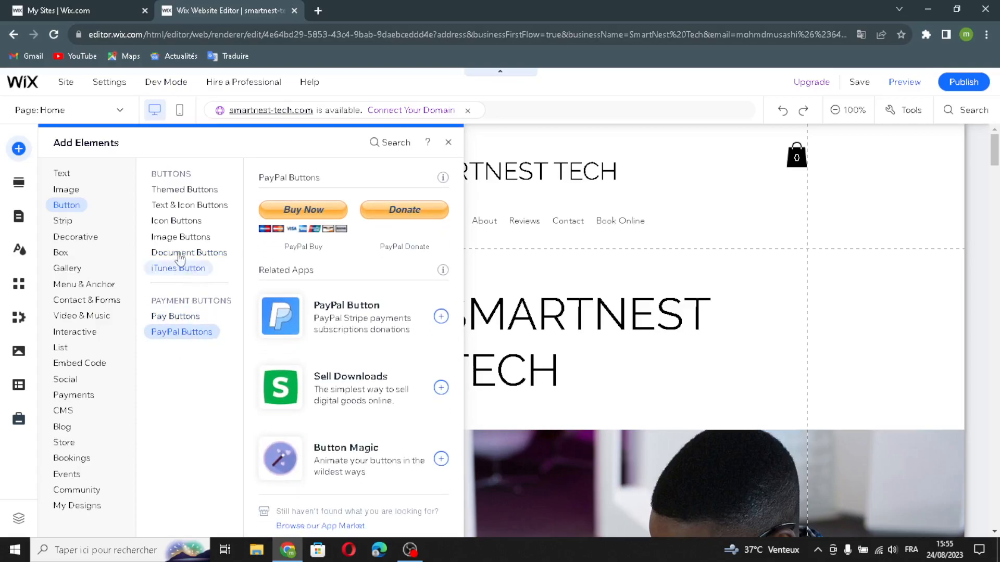
# Look through the strip designs, from Classic, Featured, About and Services to Contact, Welcome, Testimonials and Team.
pyautogui.click(62, 222)
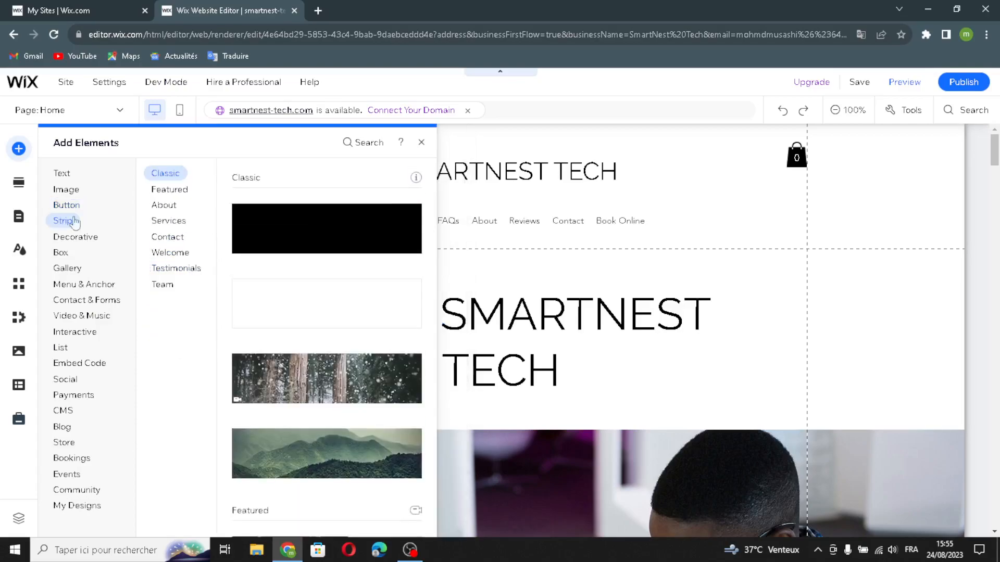
pyautogui.click(169, 189)
pyautogui.click(168, 206)
pyautogui.click(168, 221)
pyautogui.click(168, 237)
pyautogui.click(170, 252)
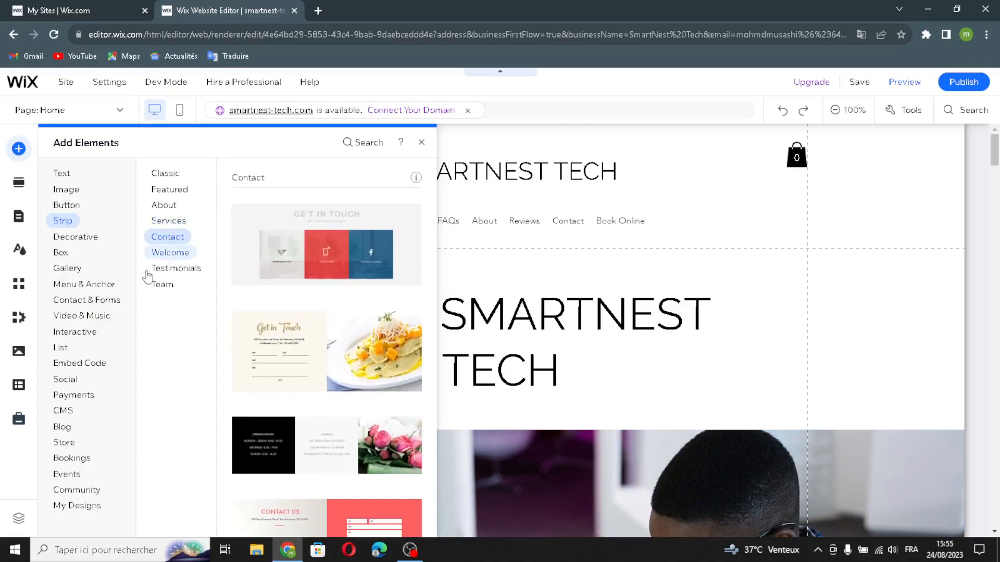
pyautogui.click(172, 268)
pyautogui.click(163, 285)
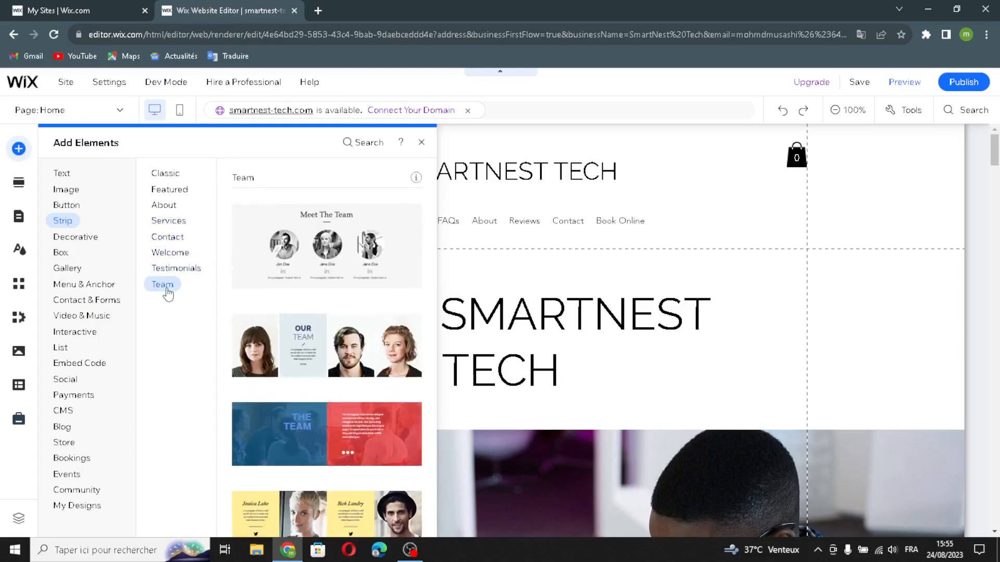
# Examine the decorative shapes available to add, including basic shapes, arrows, and horizontal and vertical lines.
pyautogui.click(89, 237)
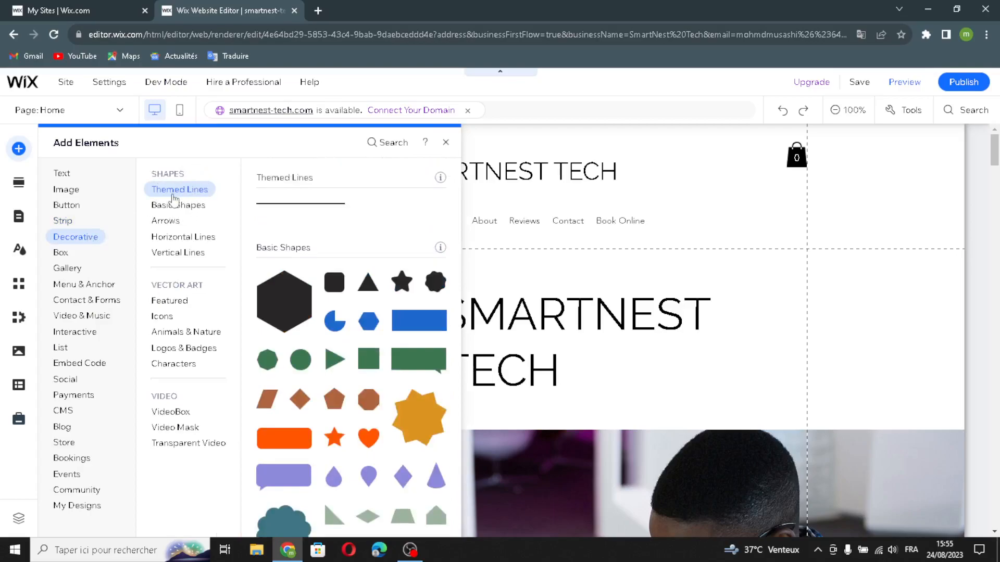
pyautogui.click(178, 205)
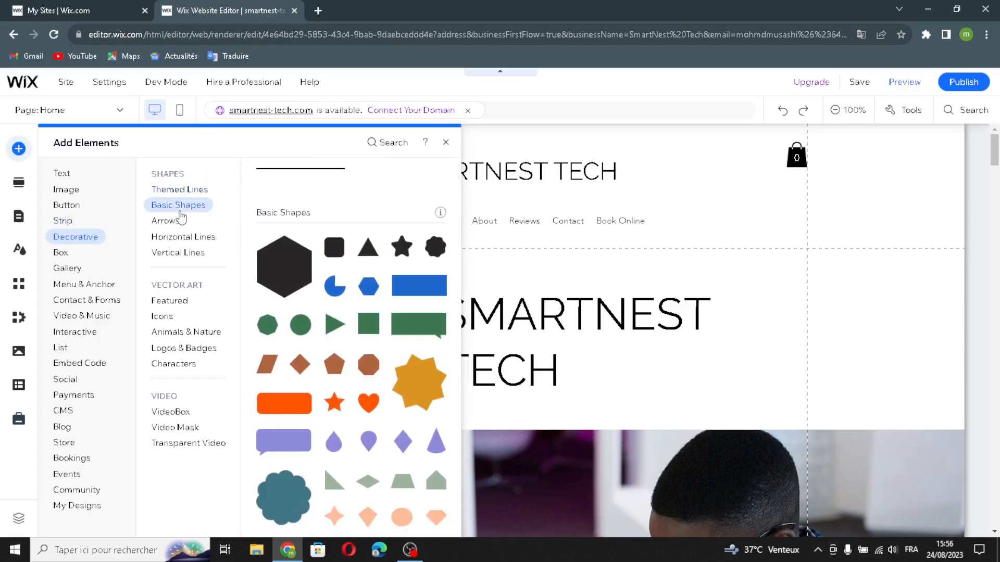
pyautogui.click(172, 222)
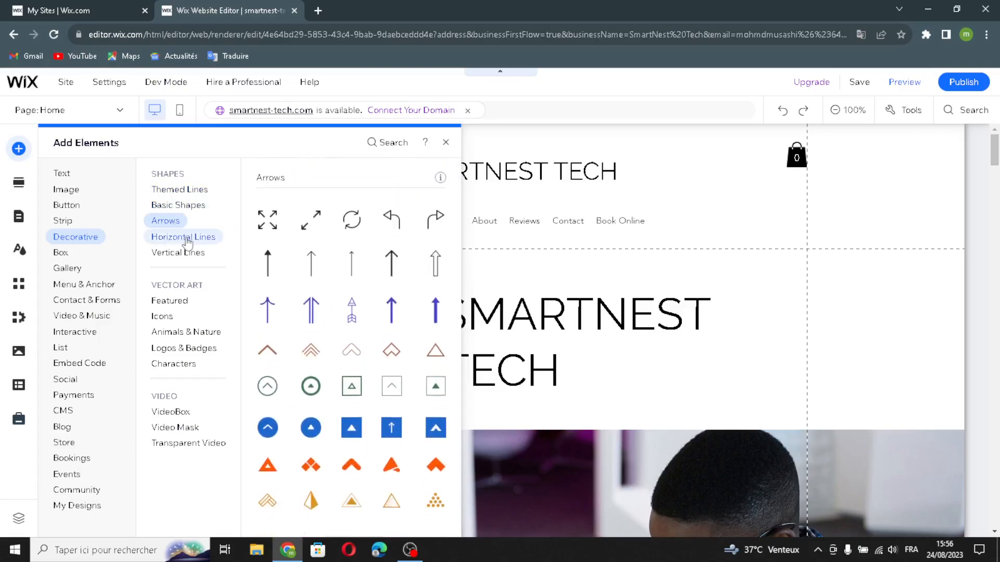
pyautogui.click(185, 237)
pyautogui.click(199, 255)
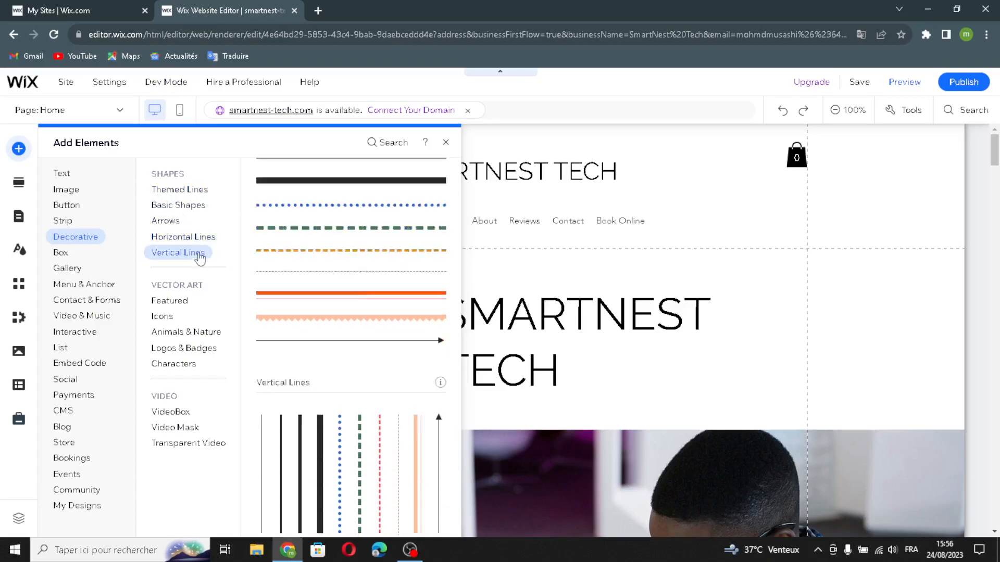
# Examine the decorative vector art categories and the VideoBox, Video Mask and Transparent Video elements.
pyautogui.click(172, 302)
pyautogui.click(163, 316)
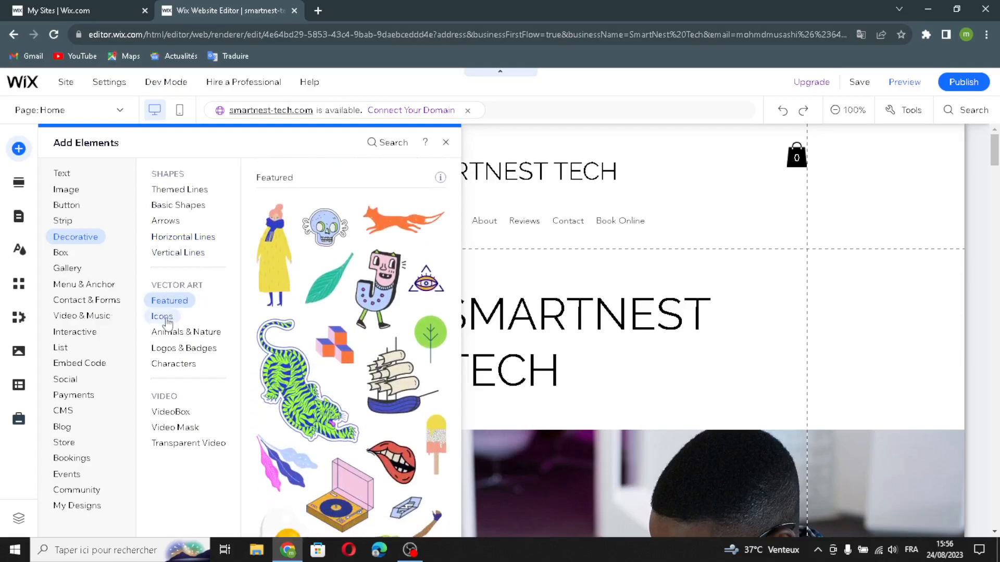
pyautogui.click(168, 333)
pyautogui.click(166, 348)
pyautogui.click(165, 365)
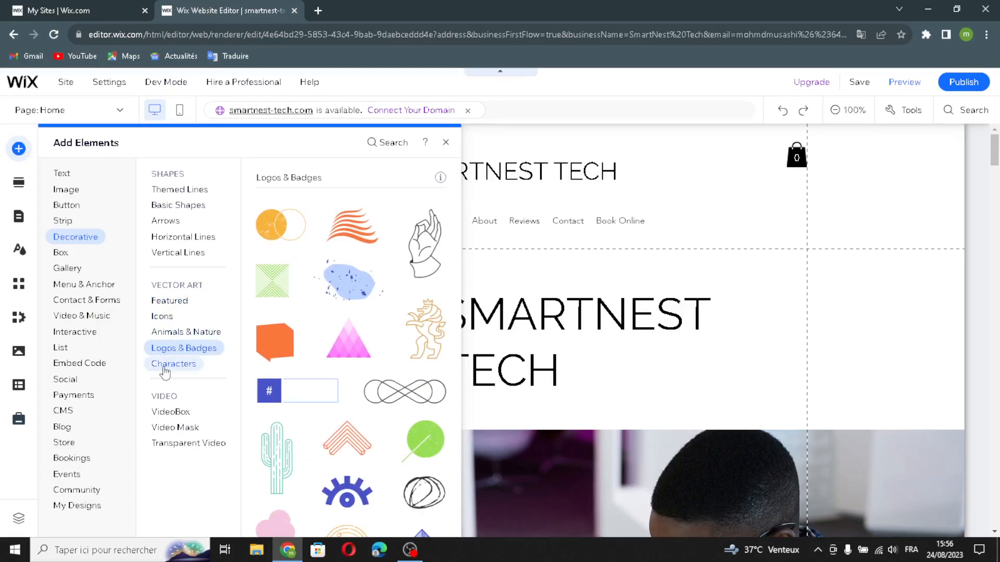
pyautogui.click(167, 414)
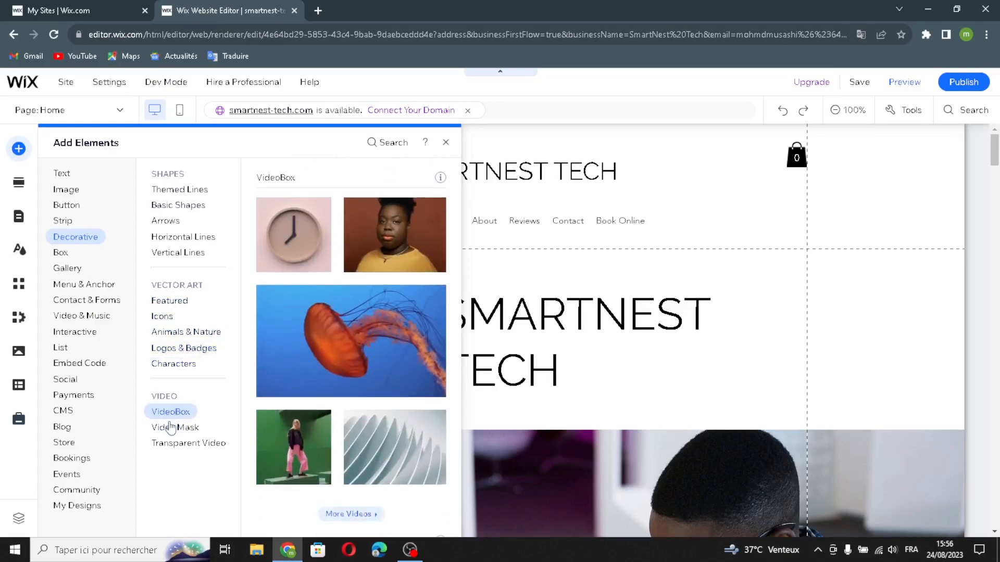
pyautogui.click(173, 427)
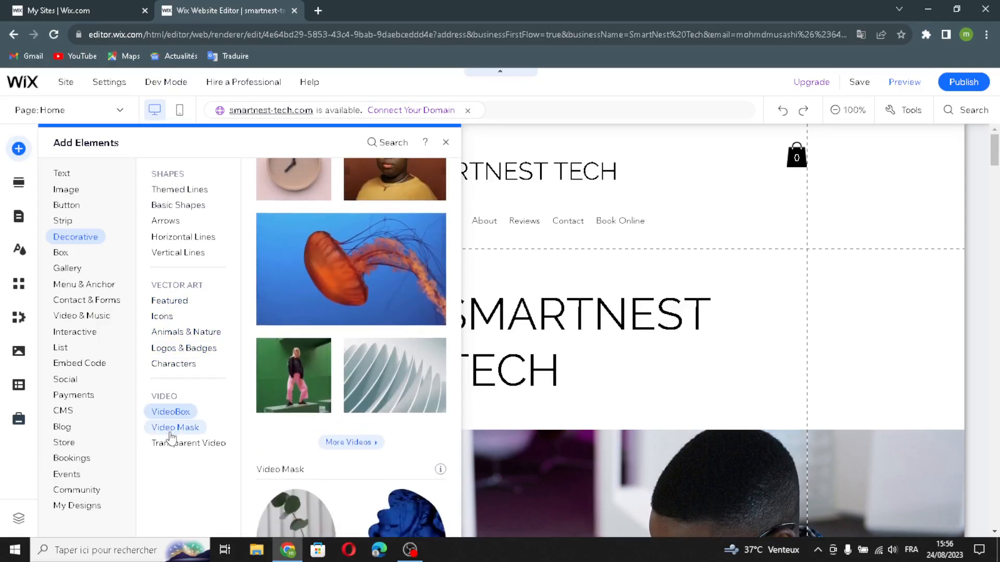
pyautogui.click(170, 444)
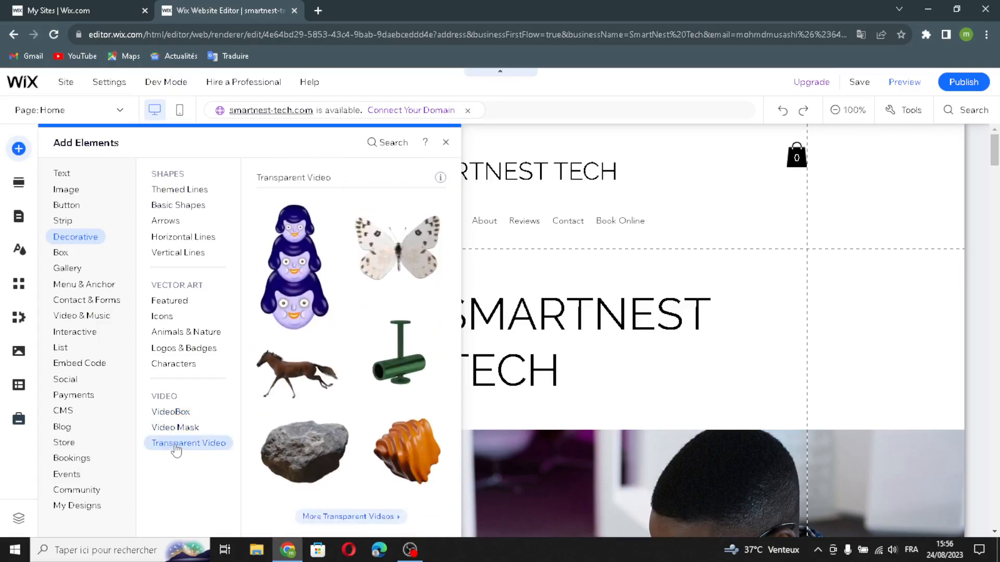
# Browse the box elements, including container boxes, hover boxes and tabs.
pyautogui.click(61, 254)
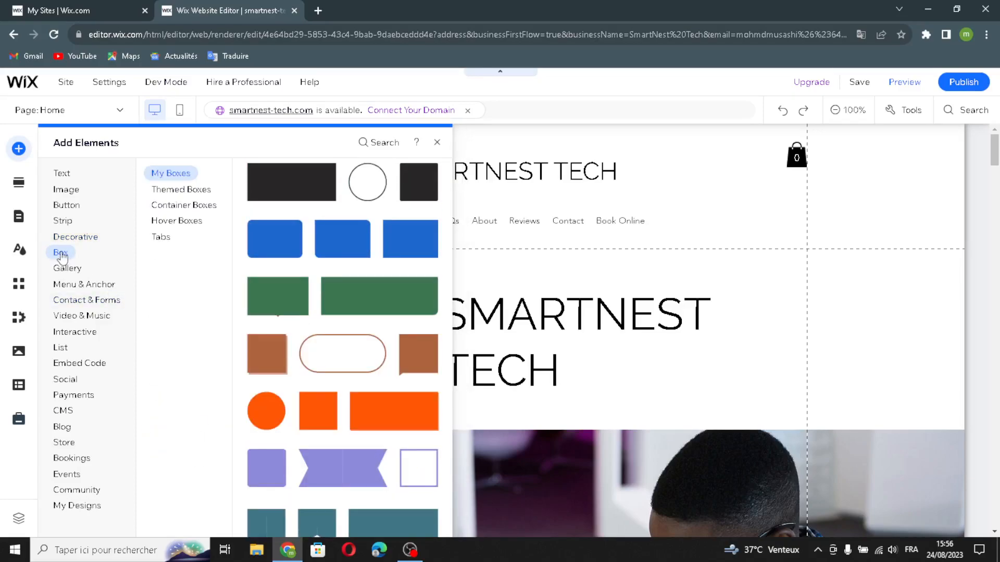
pyautogui.click(198, 205)
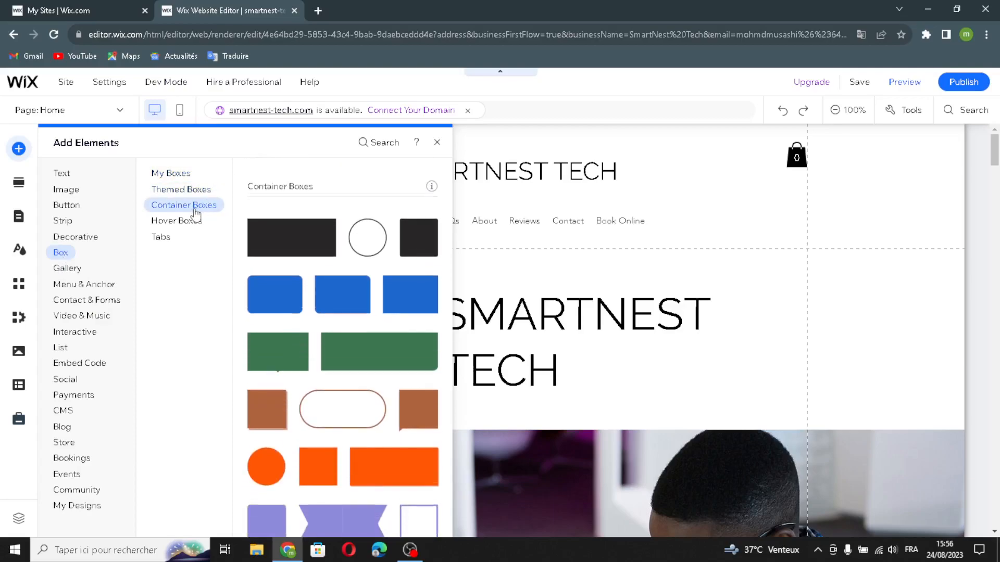
pyautogui.click(182, 222)
pyautogui.click(162, 237)
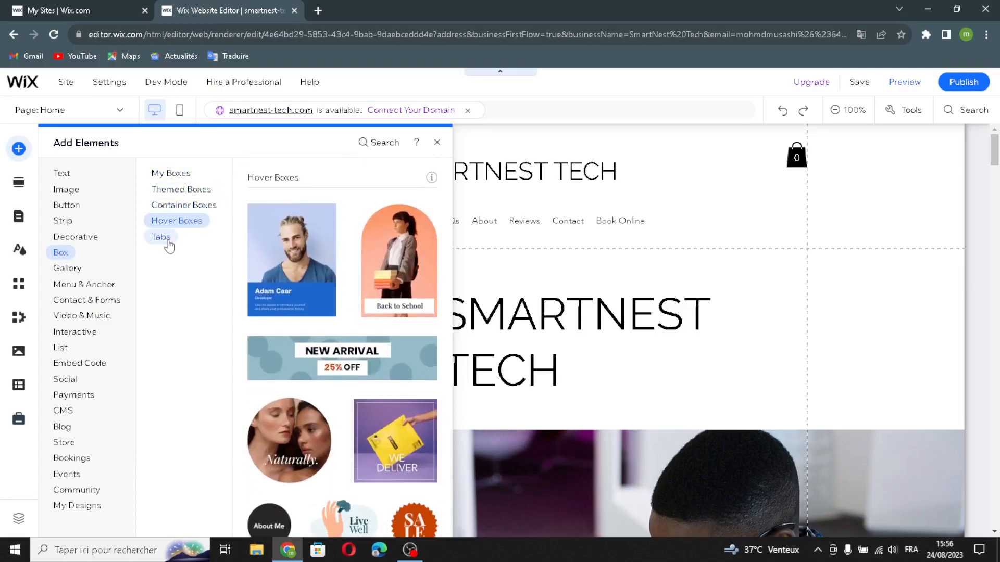
# Browse the gallery elements, comparing the recommended, pro, grid, slider and additional gallery layouts.
pyautogui.click(133, 267)
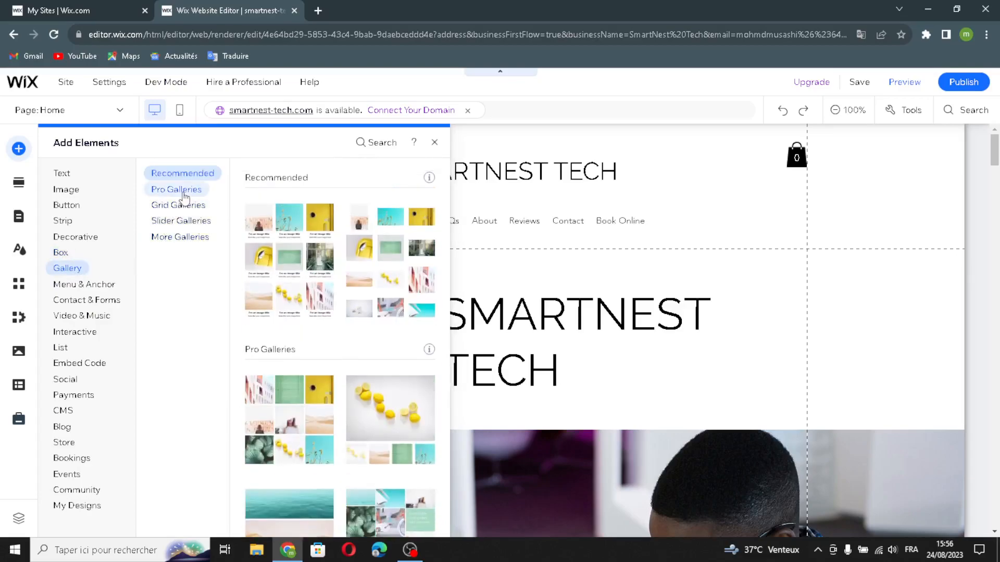
pyautogui.click(180, 190)
pyautogui.click(197, 205)
pyautogui.click(191, 175)
pyautogui.click(195, 205)
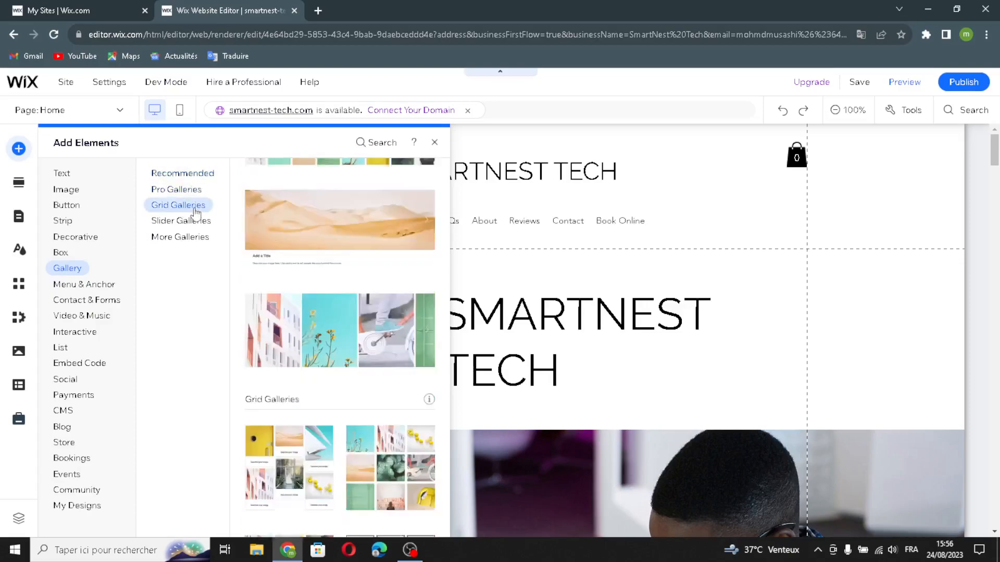
pyautogui.click(172, 224)
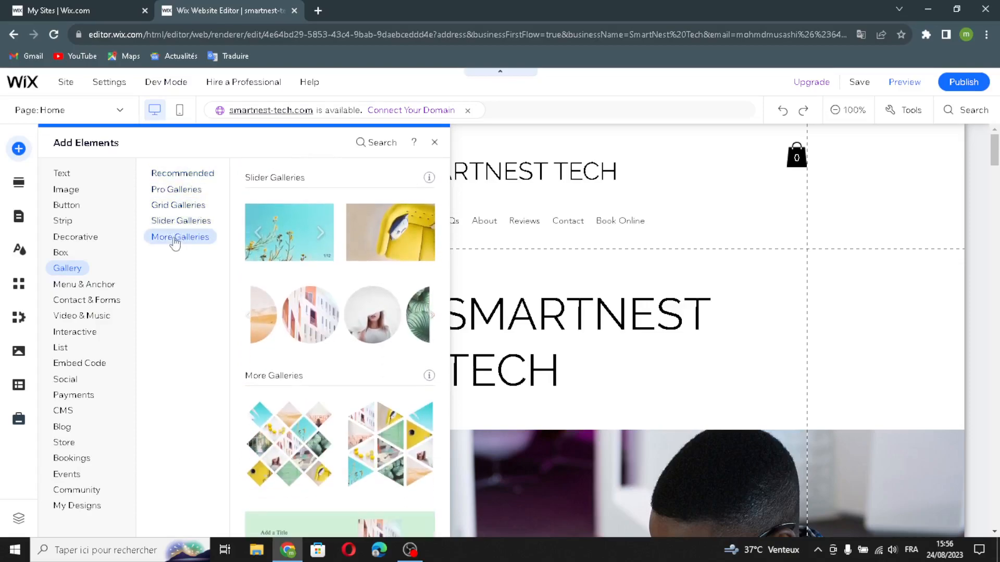
pyautogui.click(180, 239)
# Review the menu and anchor elements, including horizontal and vertical menus, anchors and in-page menus.
pyautogui.click(78, 301)
pyautogui.click(83, 285)
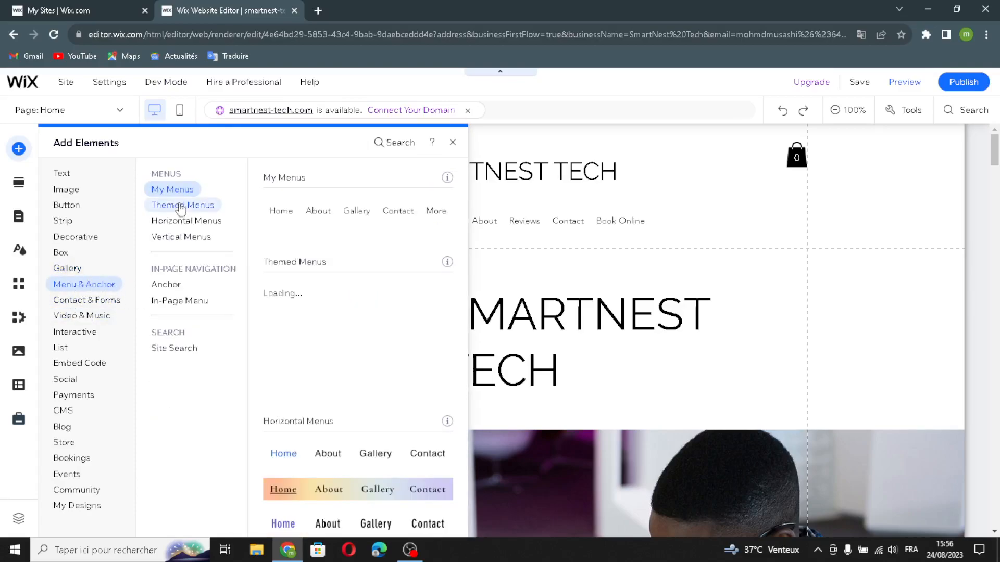
pyautogui.click(207, 223)
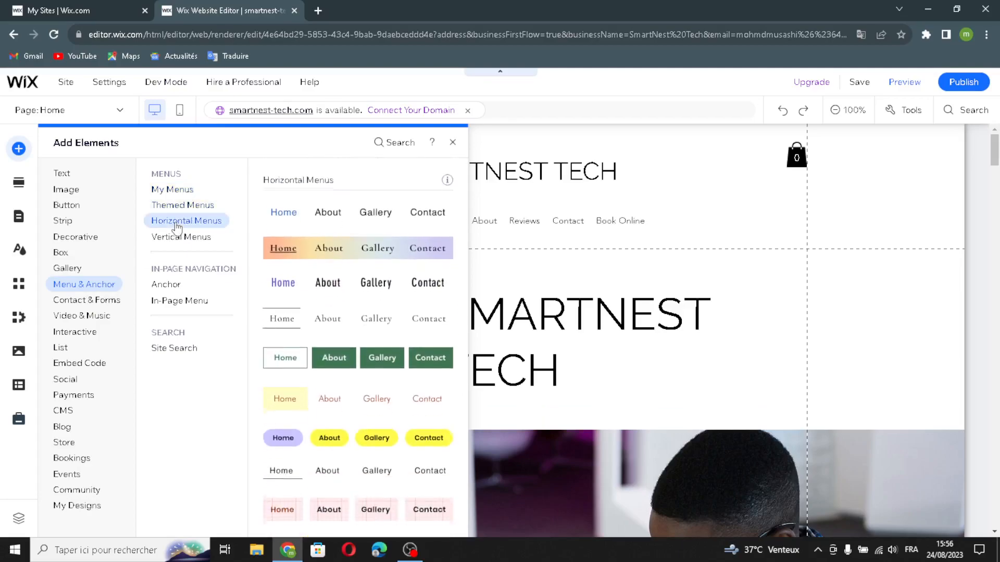
pyautogui.click(180, 242)
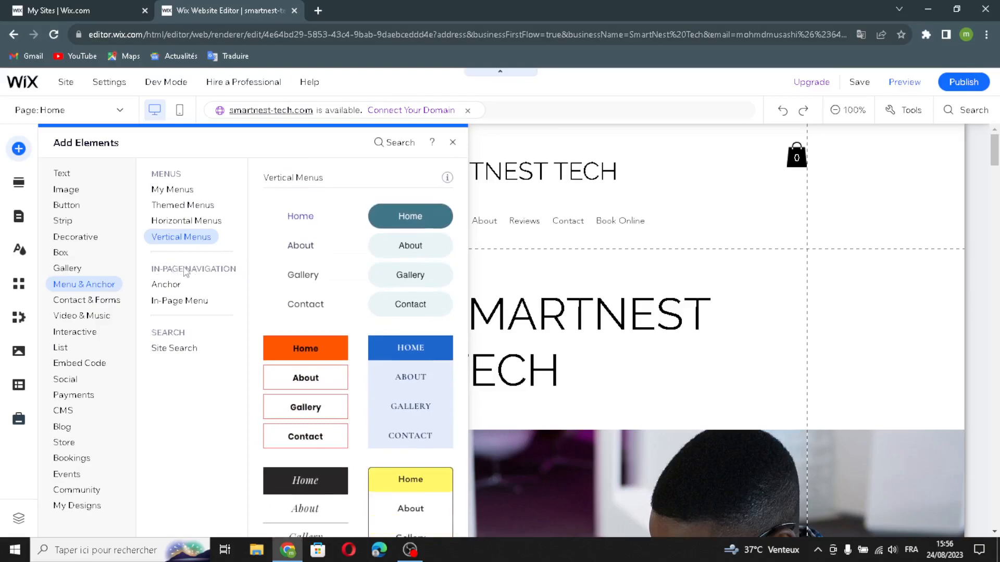
pyautogui.click(177, 284)
pyautogui.click(164, 301)
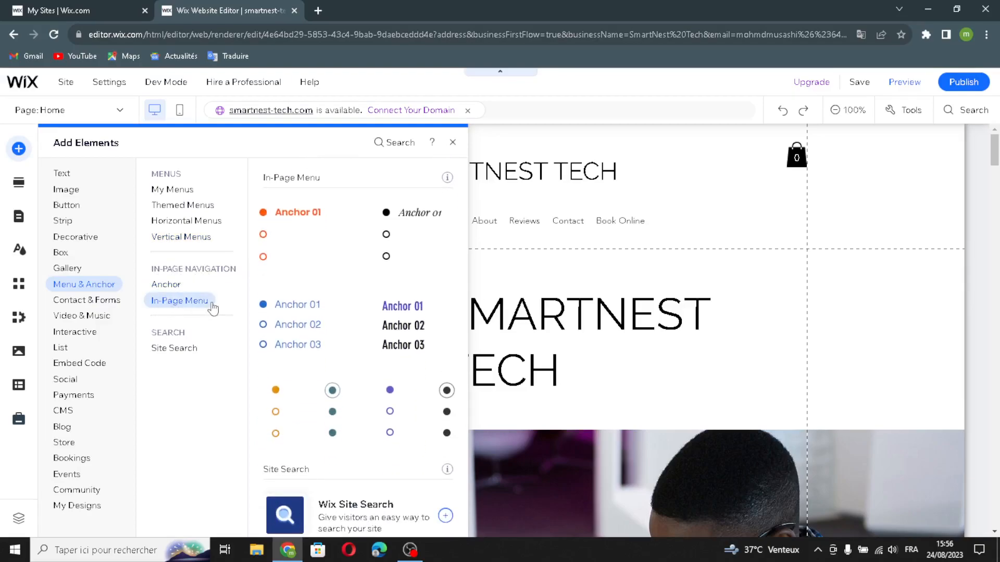
# Check the Site Search element, then browse the contact and form templates from order and registration through waiver and subscribe forms.
pyautogui.click(156, 350)
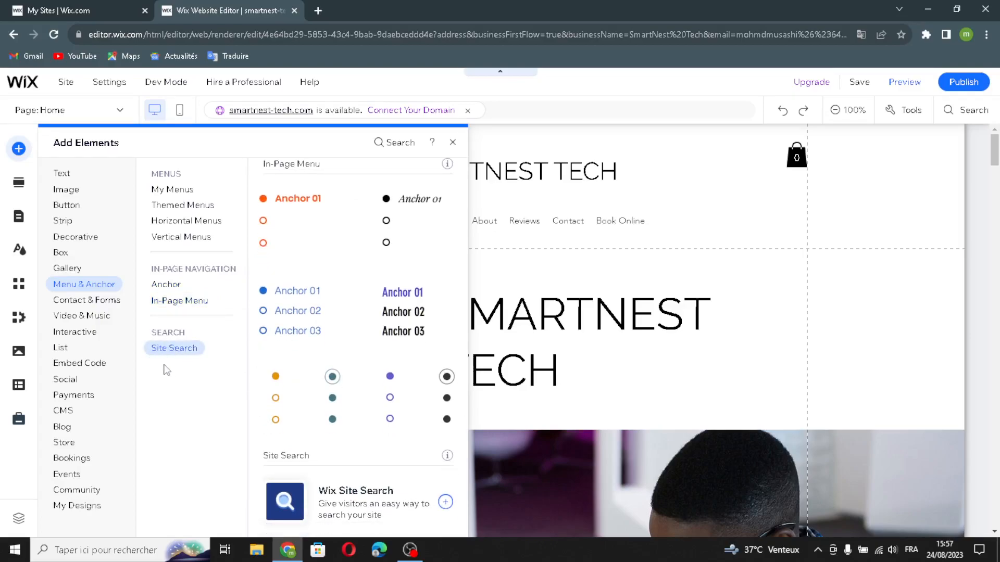
pyautogui.click(104, 306)
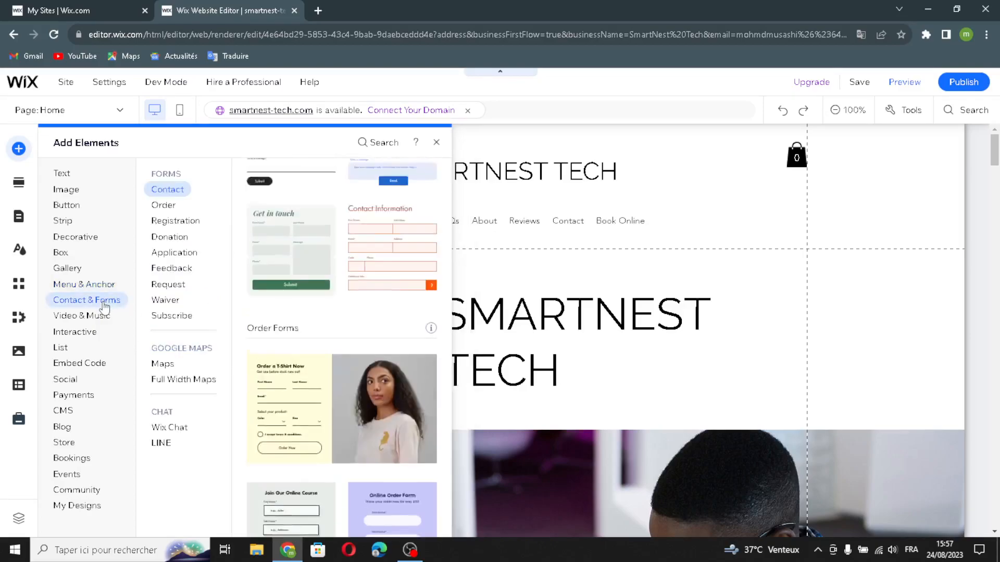
pyautogui.click(180, 204)
pyautogui.click(171, 221)
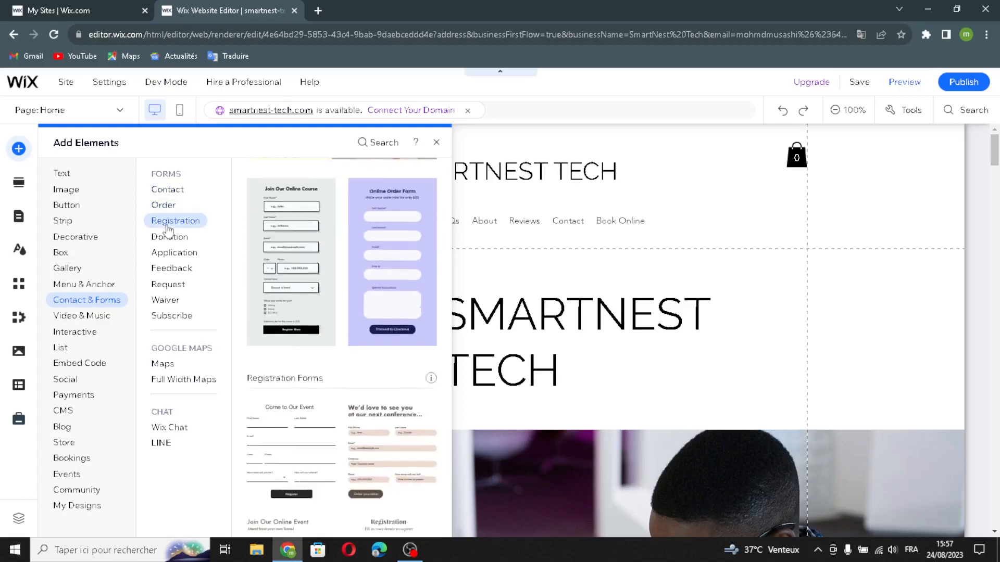
pyautogui.click(167, 238)
pyautogui.click(182, 252)
pyautogui.click(178, 268)
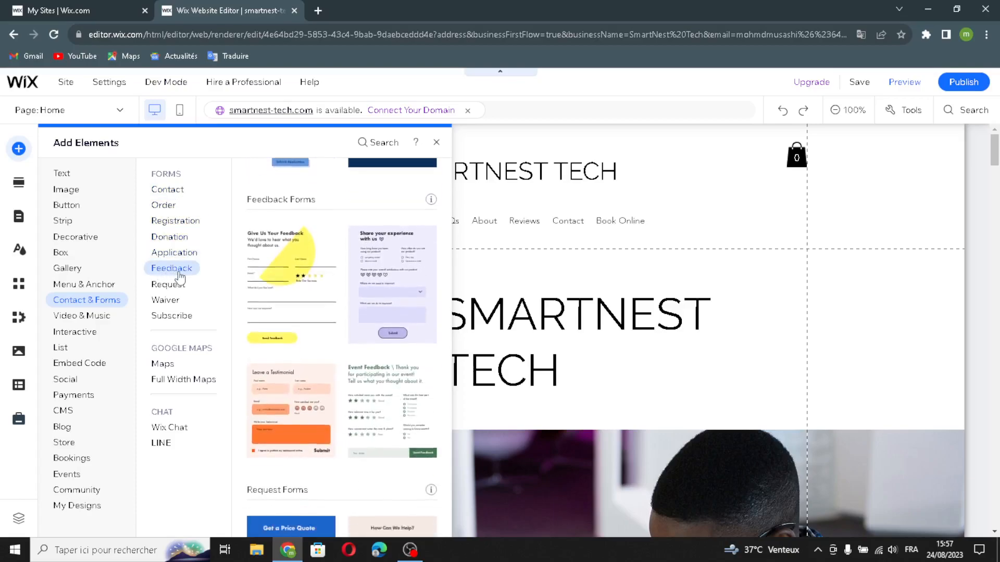
pyautogui.click(172, 285)
pyautogui.click(167, 301)
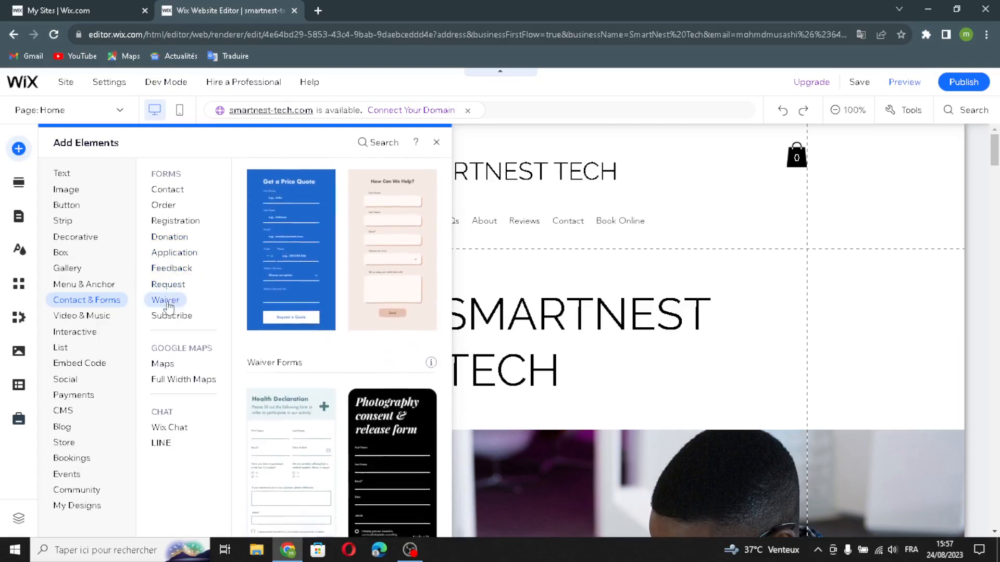
pyautogui.click(171, 318)
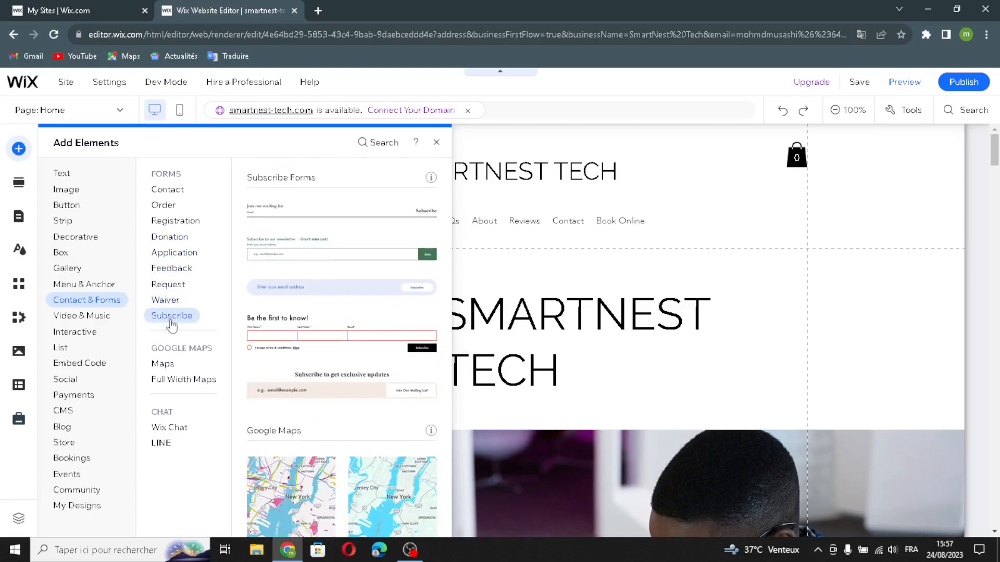
# Review the Google Maps elements, including full width maps, and the Wix Chat and LINE chat elements.
pyautogui.click(163, 364)
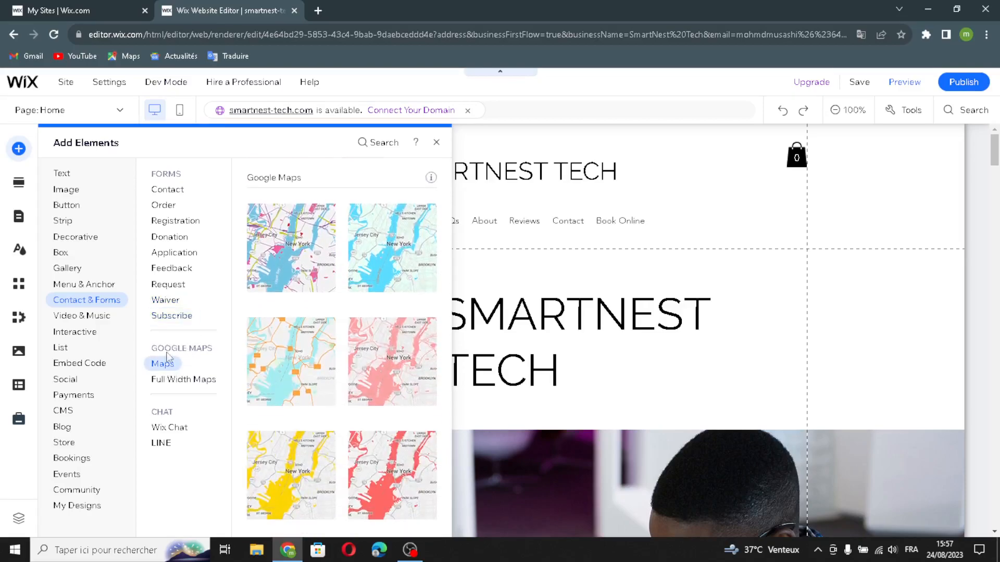
pyautogui.click(180, 380)
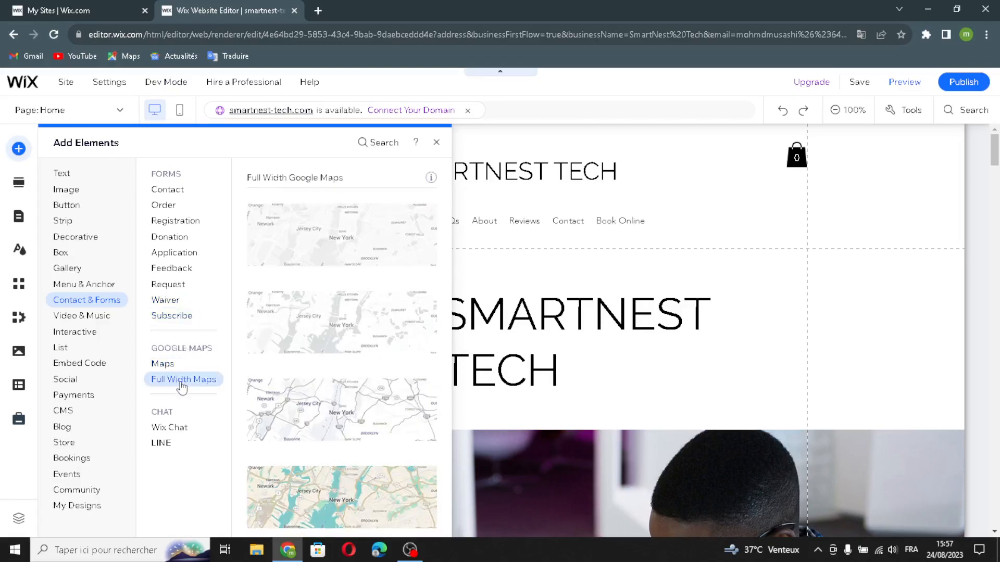
pyautogui.click(168, 429)
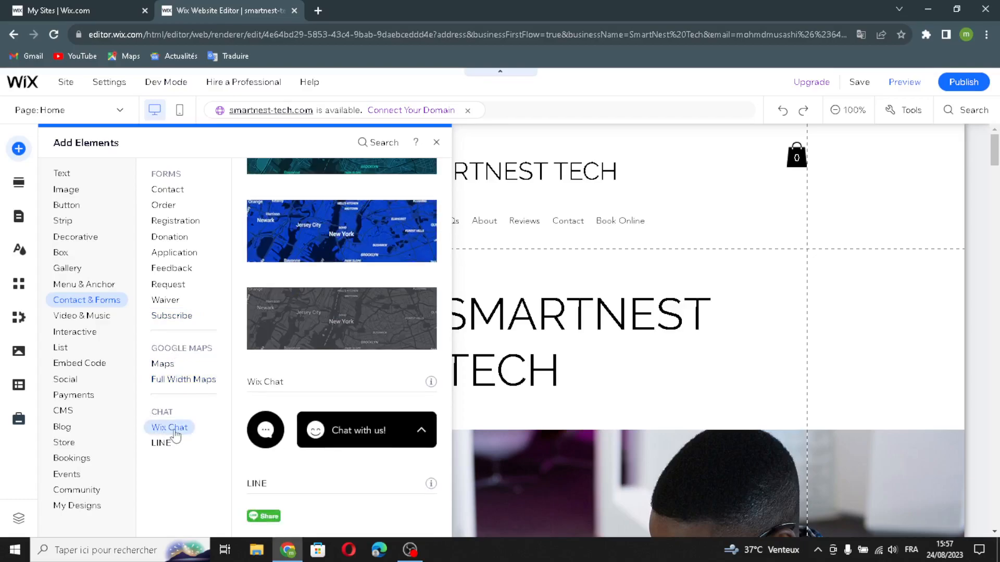
pyautogui.click(166, 445)
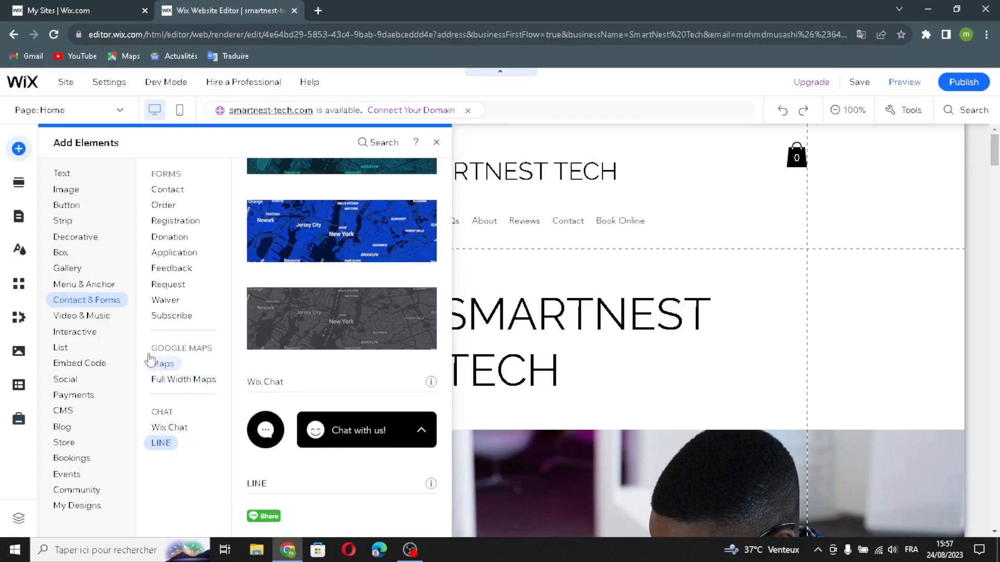
# Browse the video elements, including single players, Wix Video, VideoBox, Video Mask and Transparent Video.
pyautogui.click(106, 322)
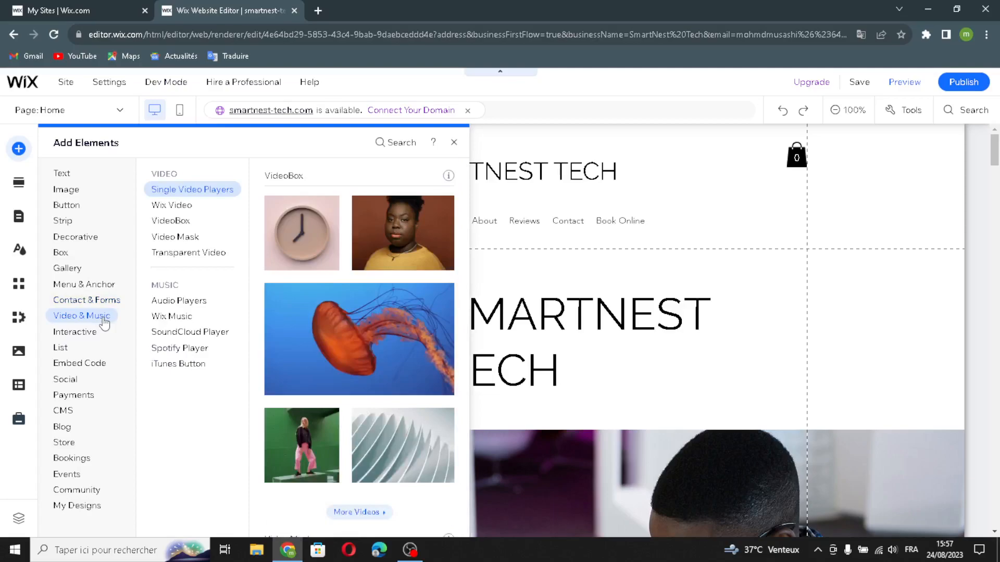
pyautogui.click(180, 205)
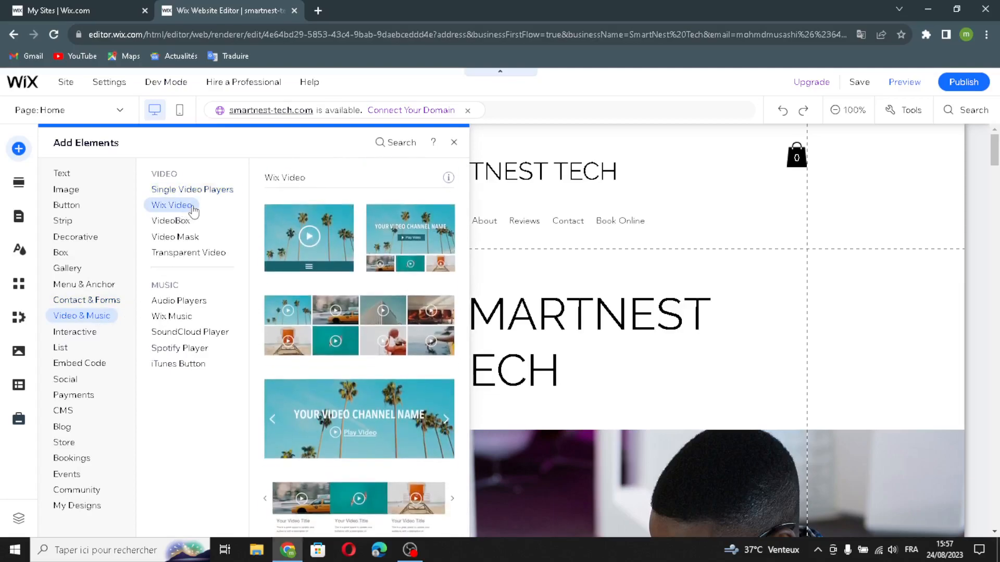
pyautogui.click(197, 222)
pyautogui.click(191, 238)
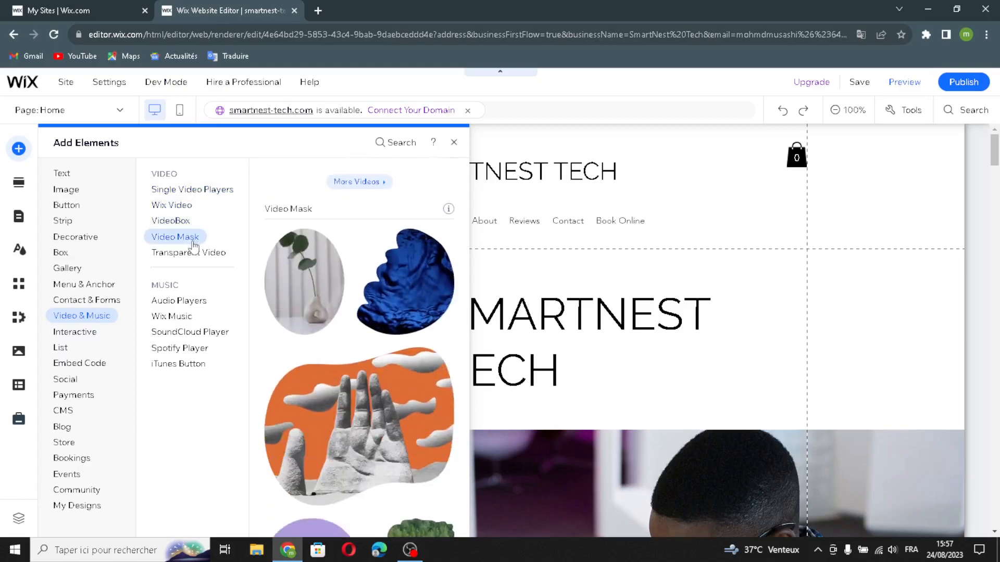
pyautogui.click(199, 252)
# Examine the music elements, including audio players, Wix Music, the SoundCloud and Spotify players and the iTunes button.
pyautogui.click(174, 300)
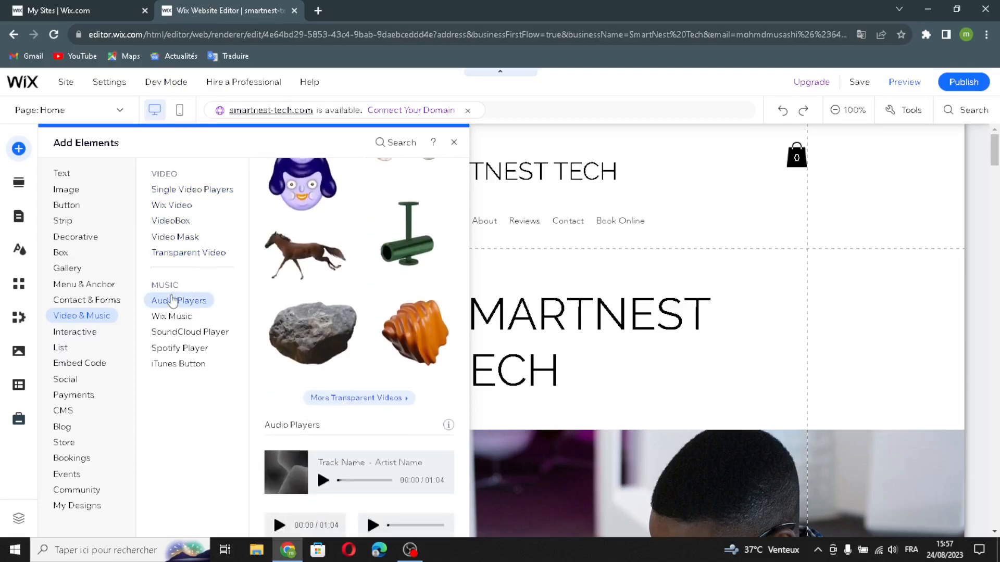
pyautogui.click(171, 317)
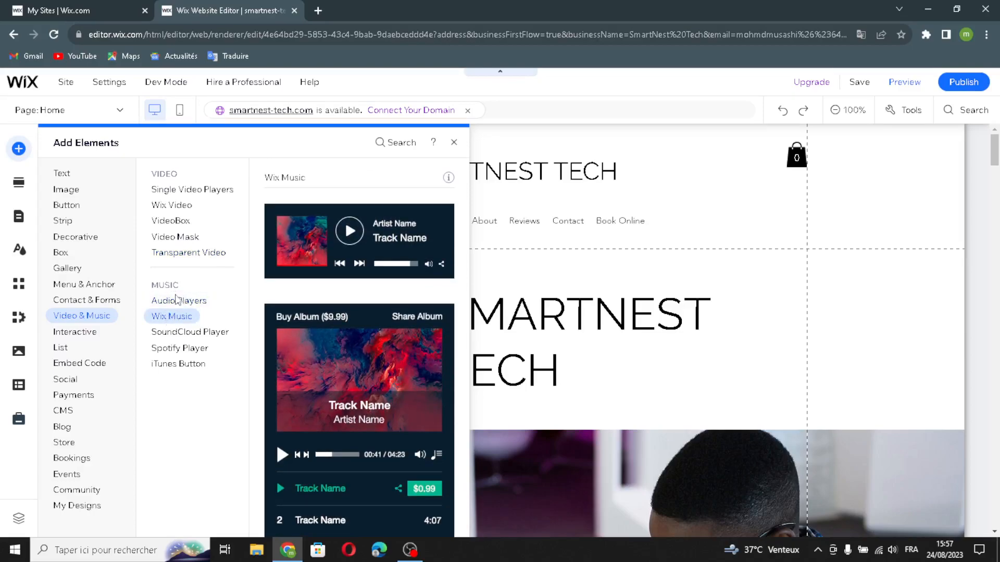
pyautogui.click(179, 301)
pyautogui.click(182, 316)
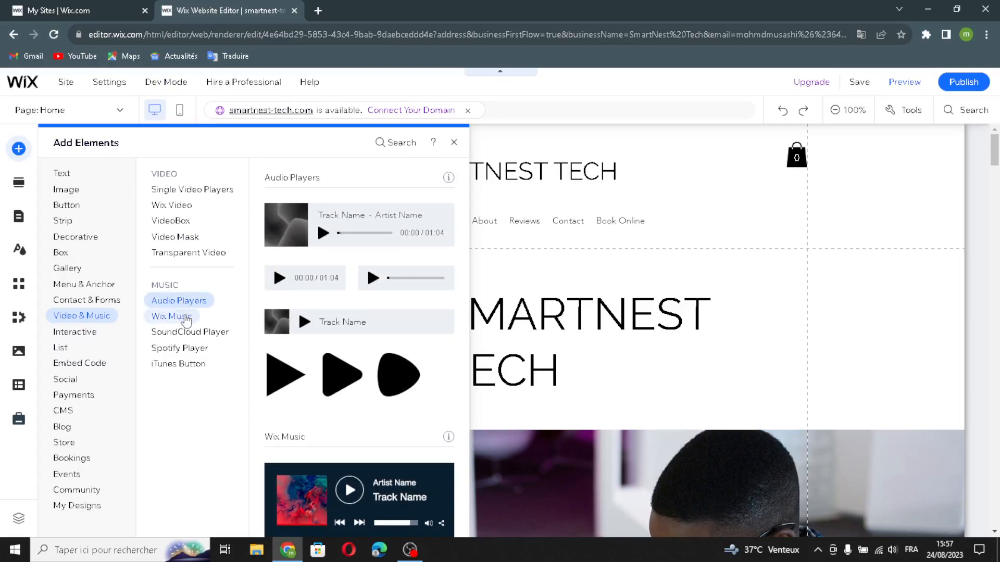
pyautogui.click(198, 331)
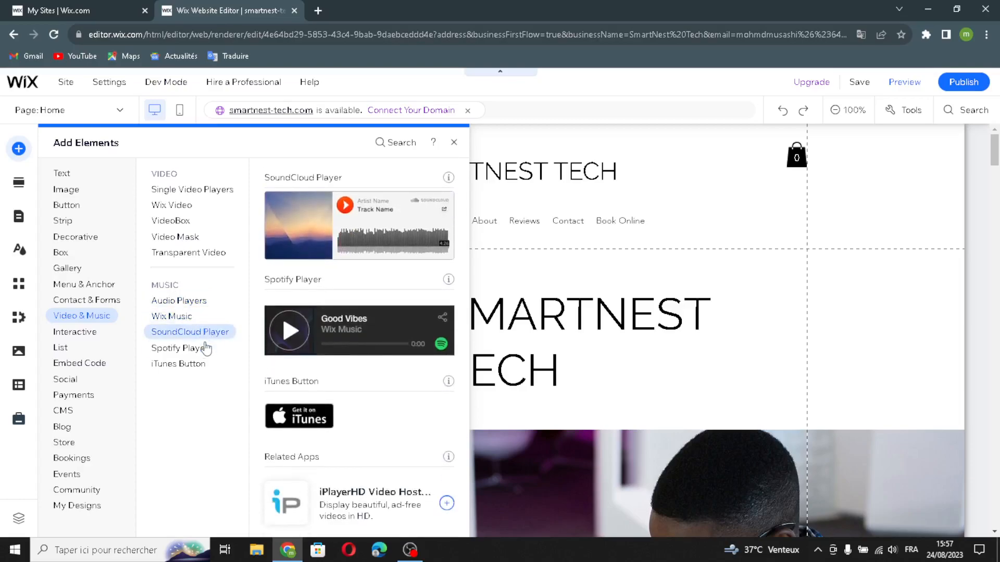
pyautogui.click(197, 349)
pyautogui.click(176, 366)
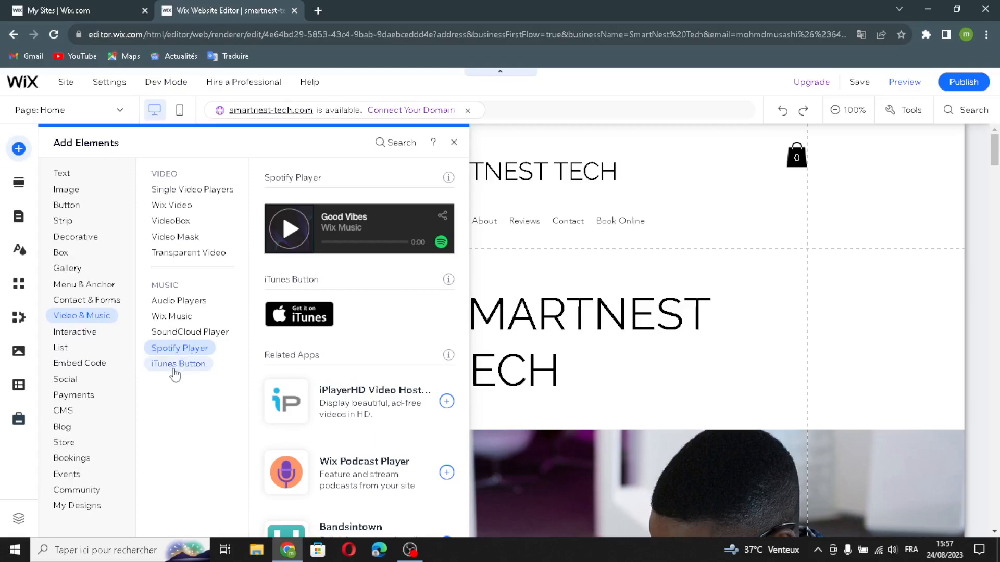
# Browse the interactive elements, including box slideshows, welcome lightboxes, hover boxes, tabs and hover repeaters.
pyautogui.click(99, 334)
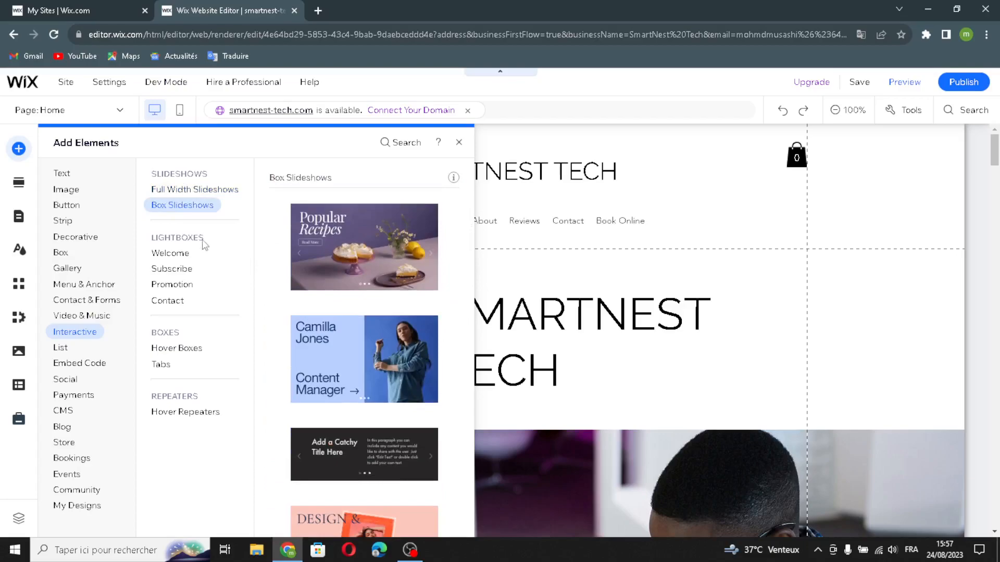
pyautogui.click(177, 253)
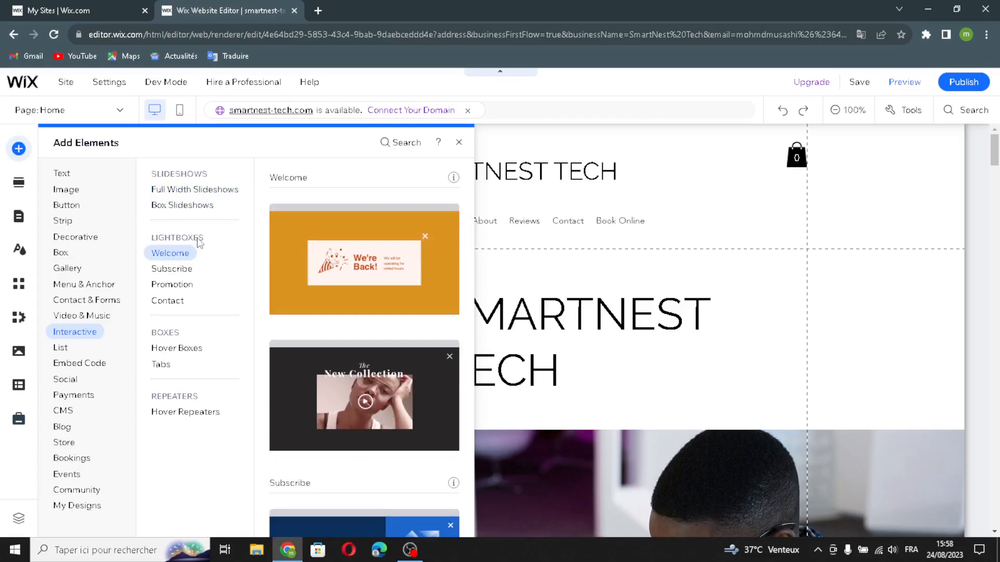
pyautogui.click(176, 348)
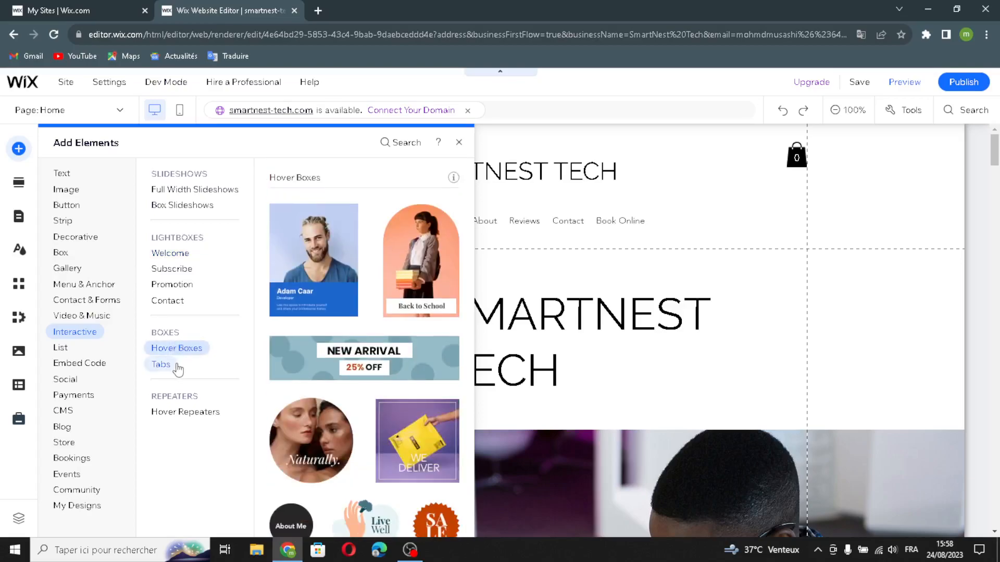
pyautogui.click(177, 367)
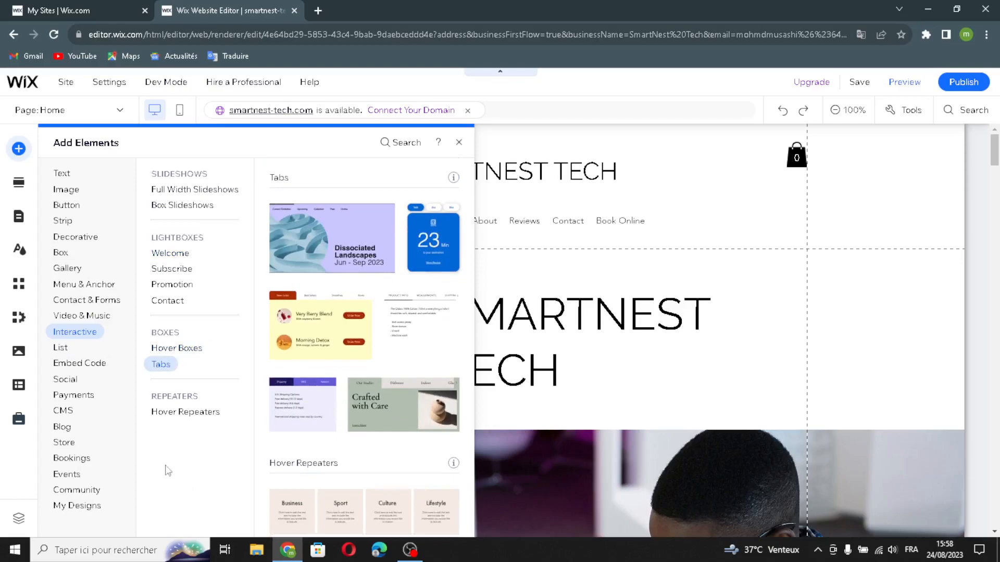
pyautogui.click(176, 416)
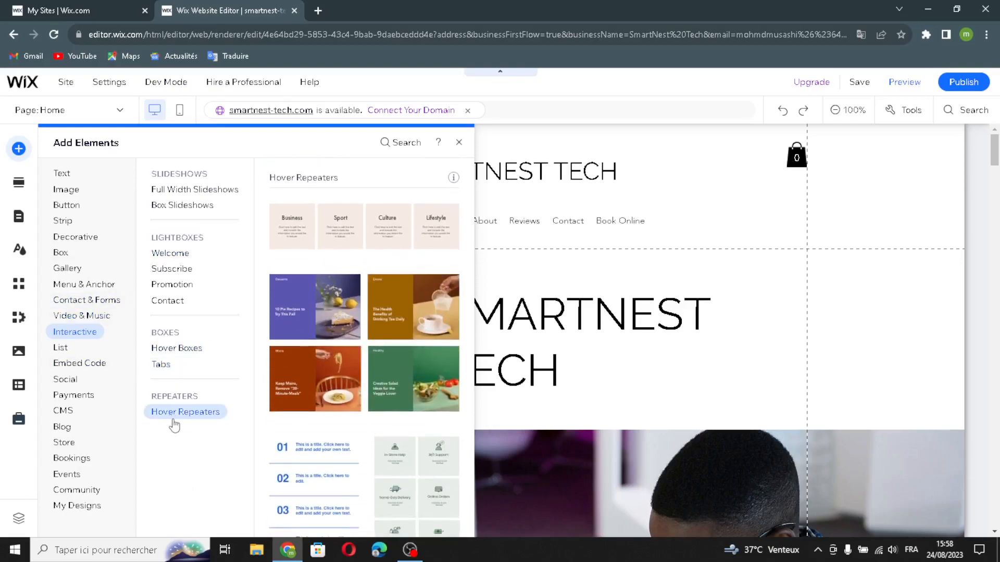
# Review the list elements, comparing the standard, hover and blank repeaters.
pyautogui.click(71, 362)
pyautogui.click(63, 349)
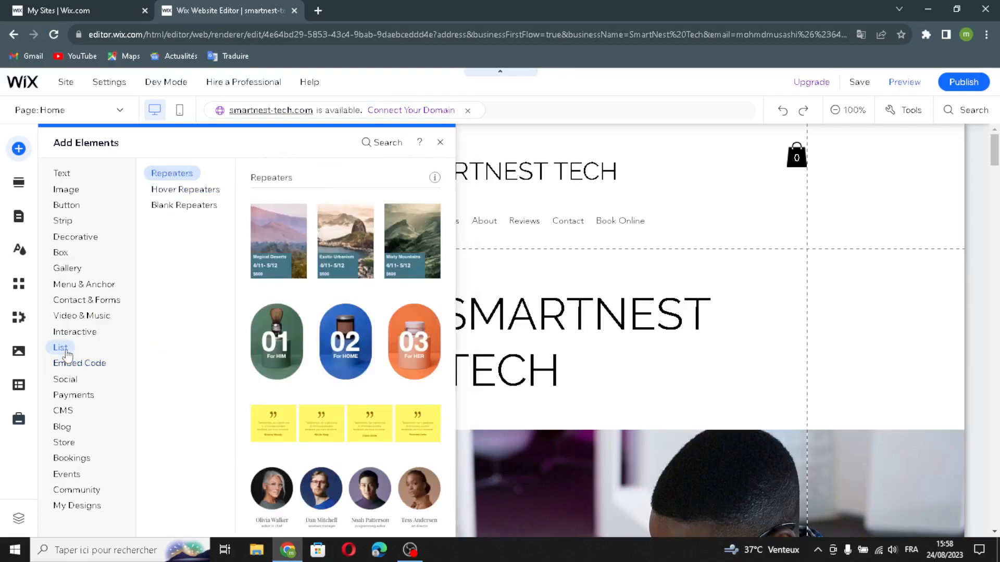
pyautogui.click(194, 190)
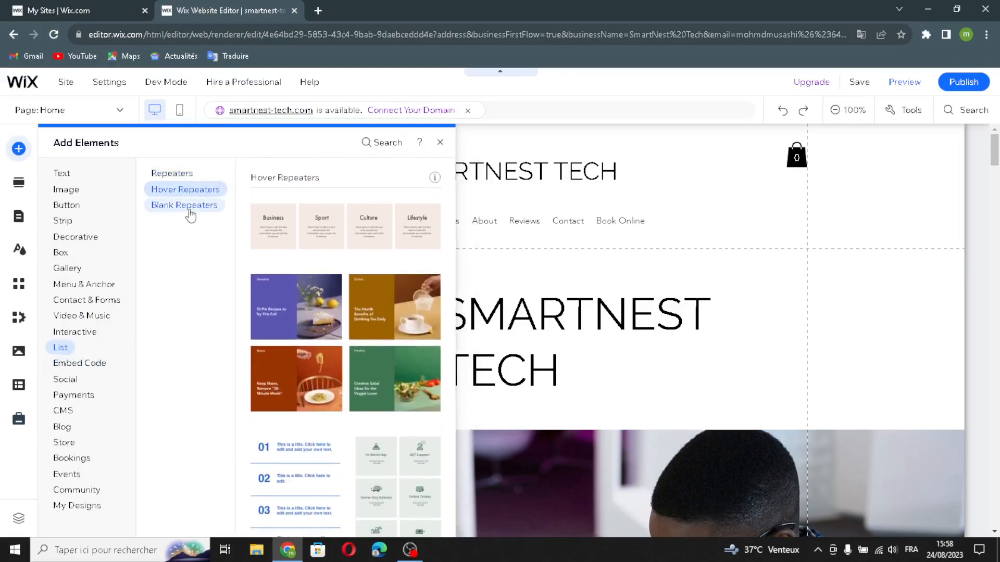
pyautogui.click(193, 205)
# Examine the embed code elements, including popular embeds, video and audio players, marketing tools, Velo Dev Mode and Lottie animation.
pyautogui.click(69, 379)
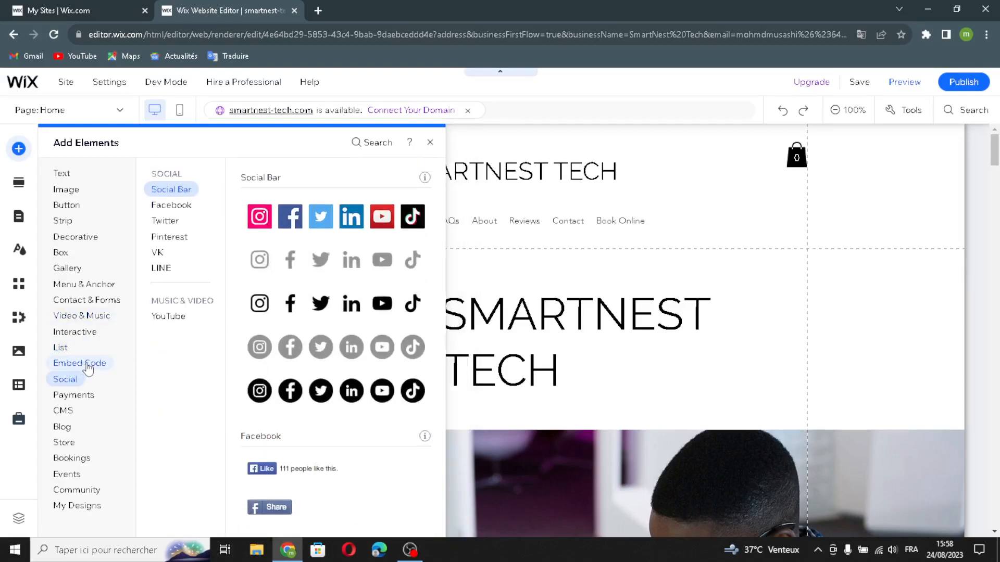
pyautogui.click(86, 364)
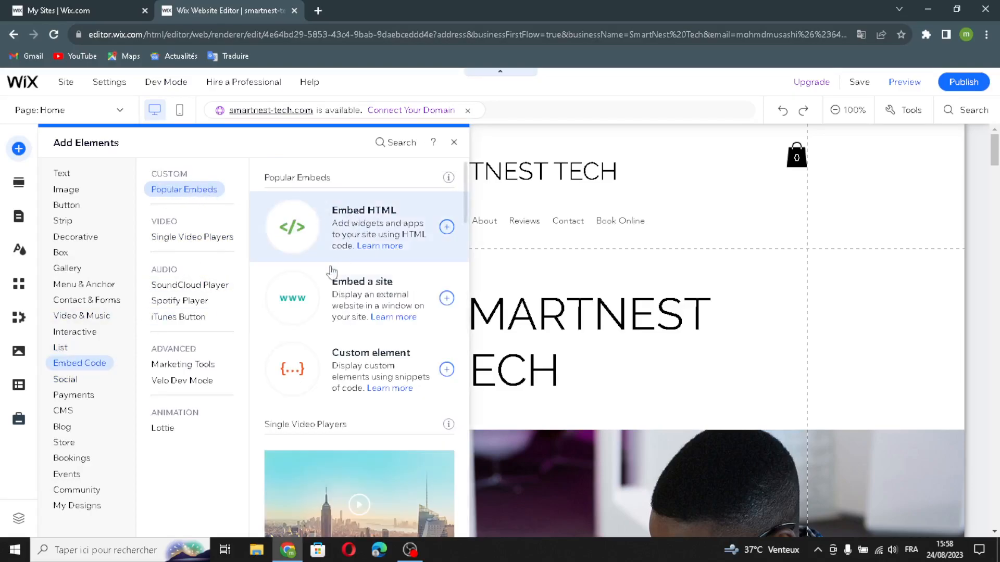
pyautogui.click(206, 239)
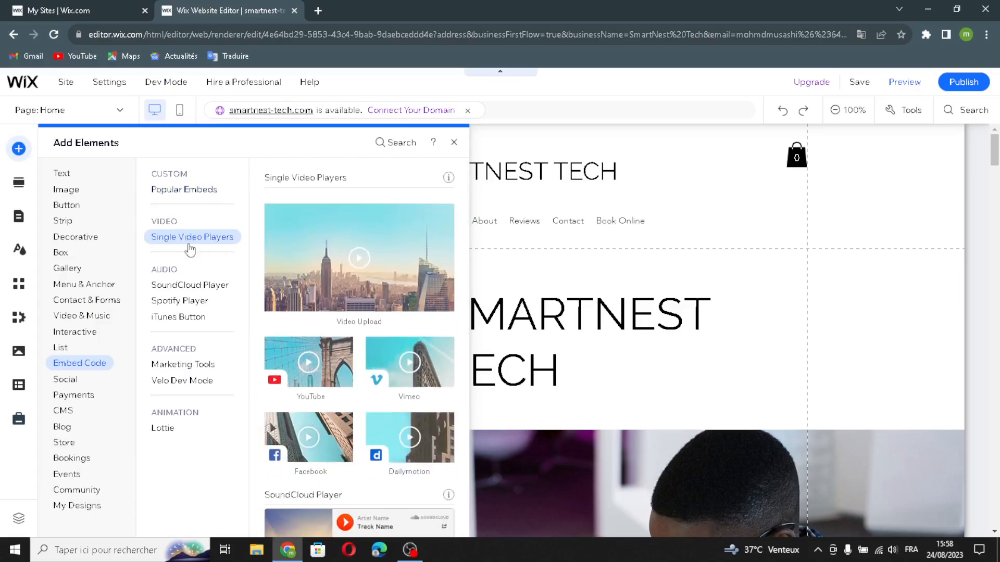
pyautogui.click(198, 286)
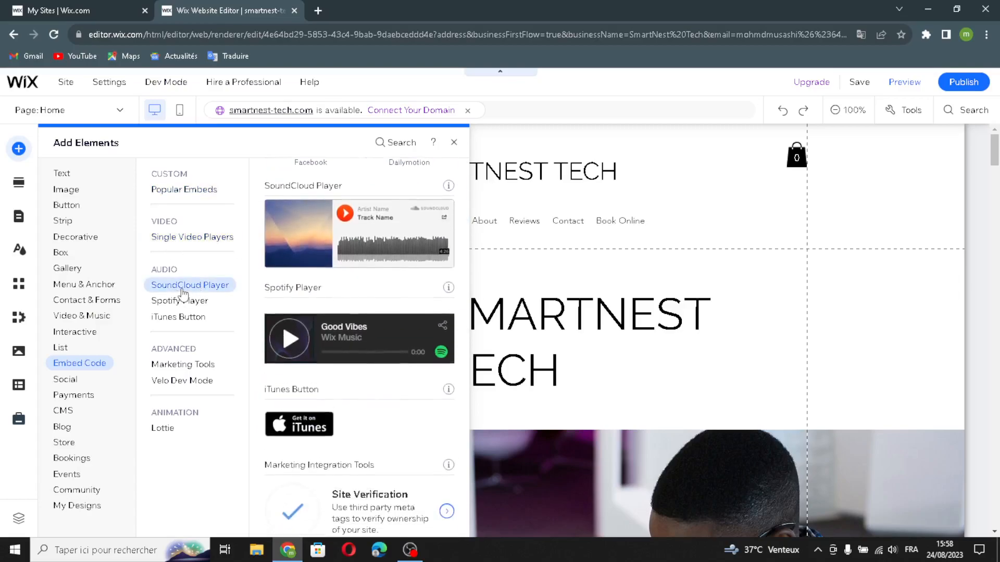
pyautogui.click(177, 301)
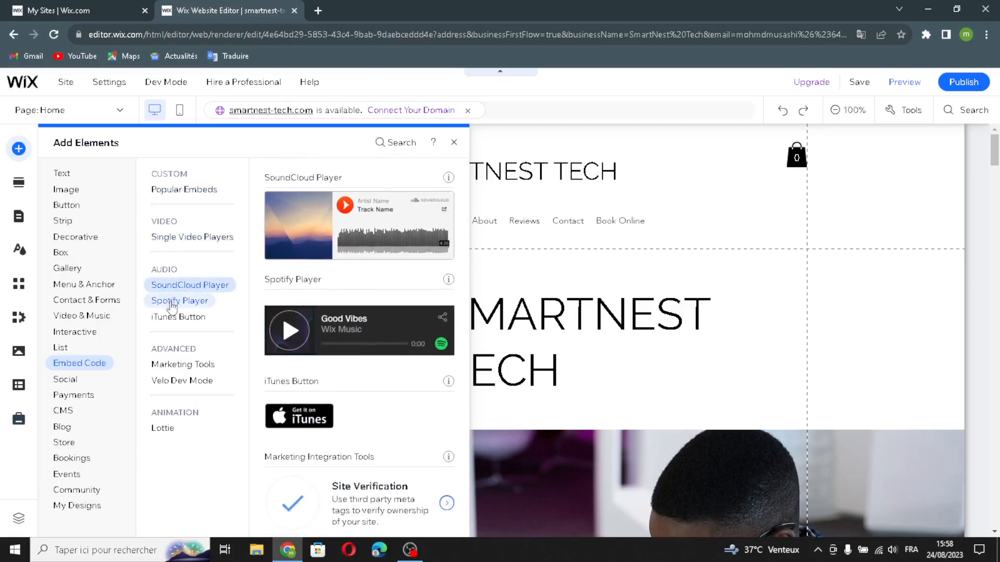
pyautogui.click(182, 318)
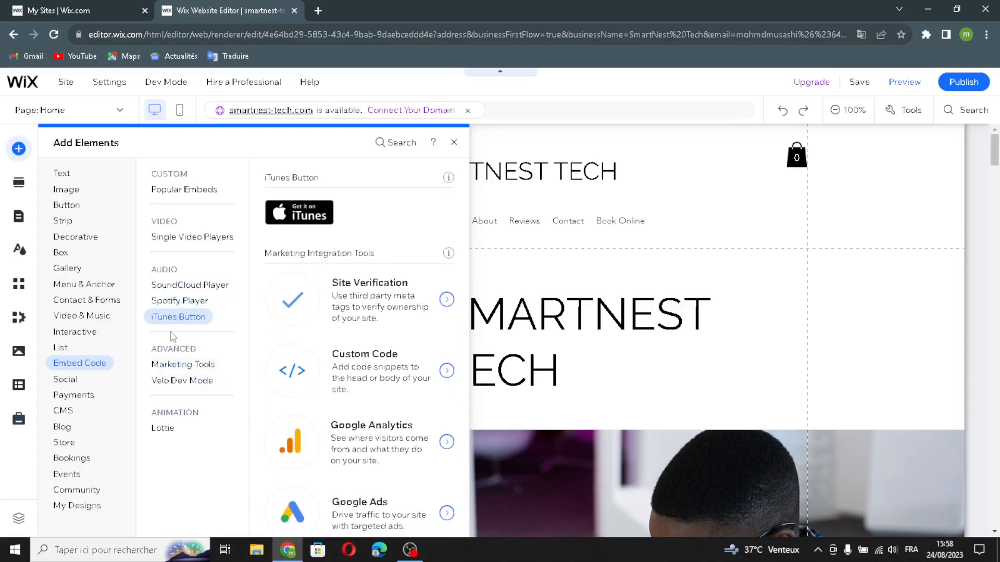
pyautogui.click(179, 367)
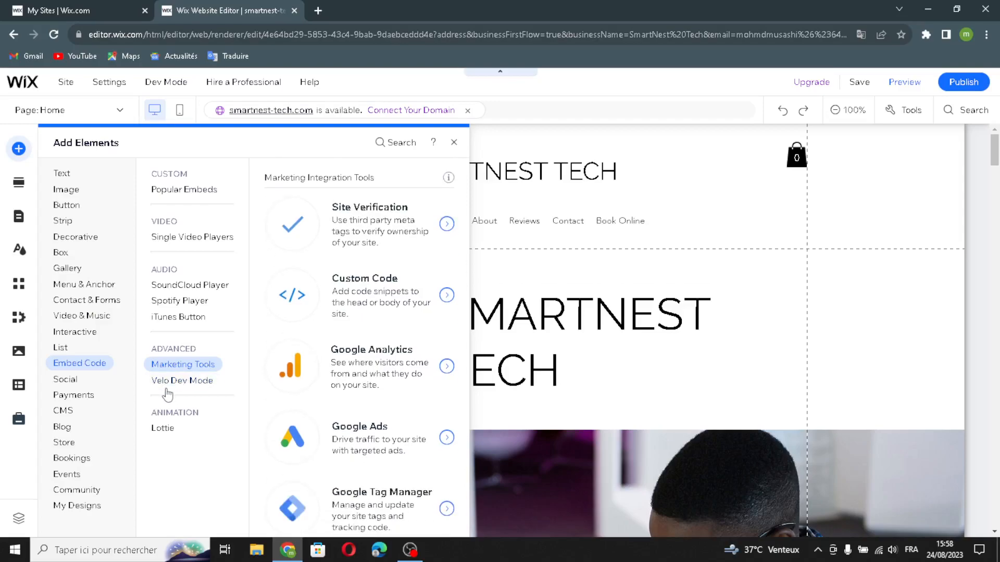
pyautogui.click(184, 381)
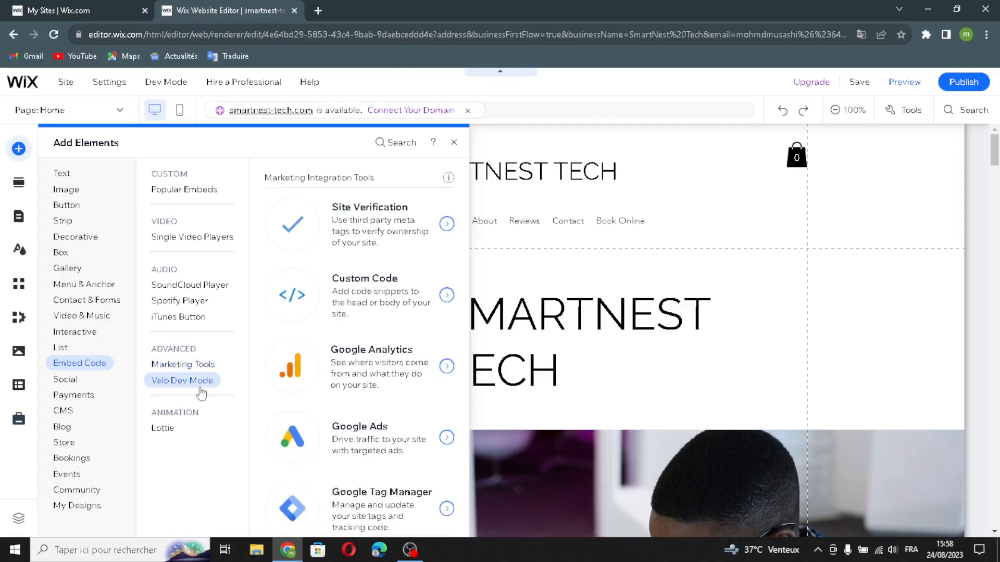
pyautogui.click(168, 428)
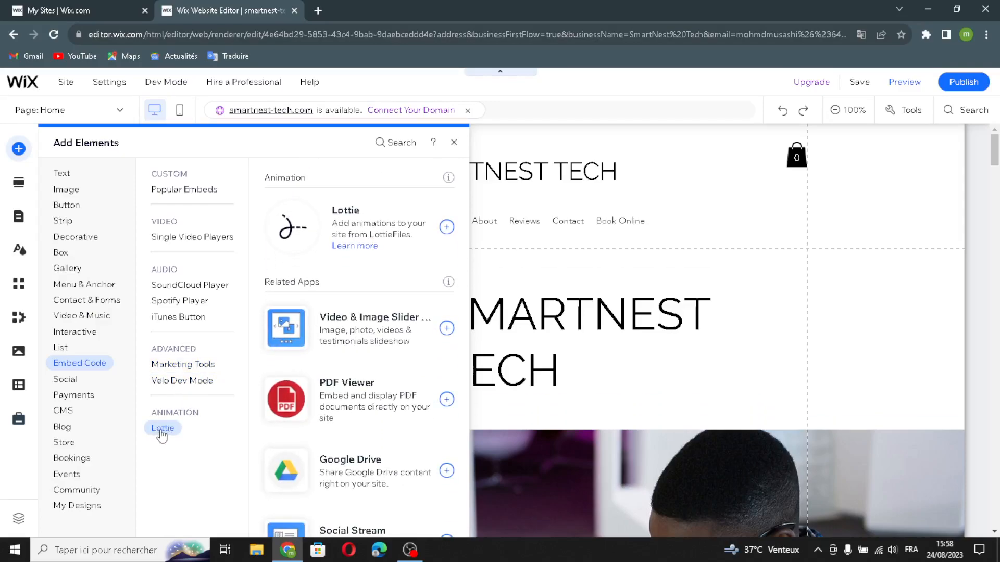
pyautogui.scroll(3, 74, 389)
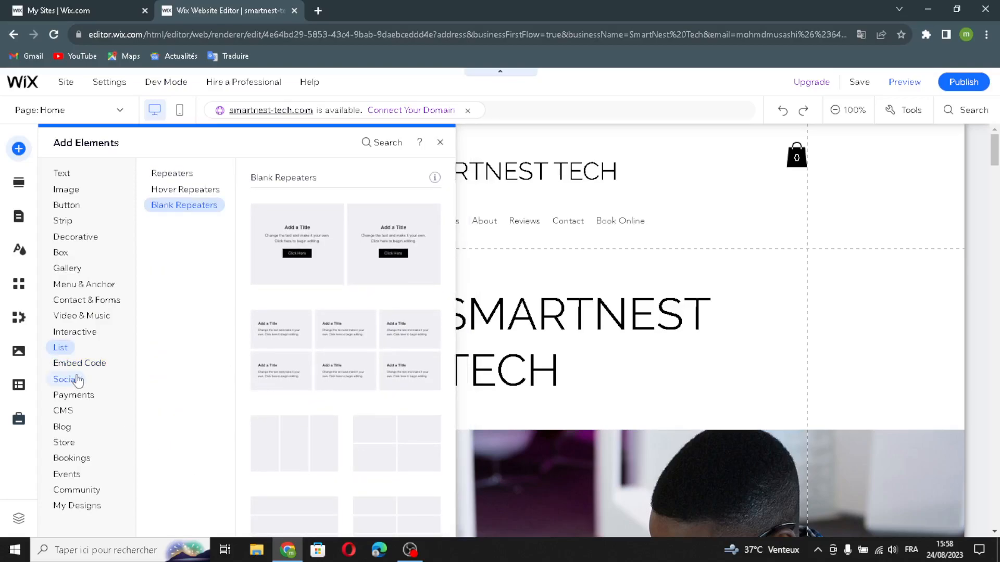
# Examine the social elements, including the social bar and the Twitter, Pinterest, VK, LINE and YouTube buttons.
pyautogui.click(77, 381)
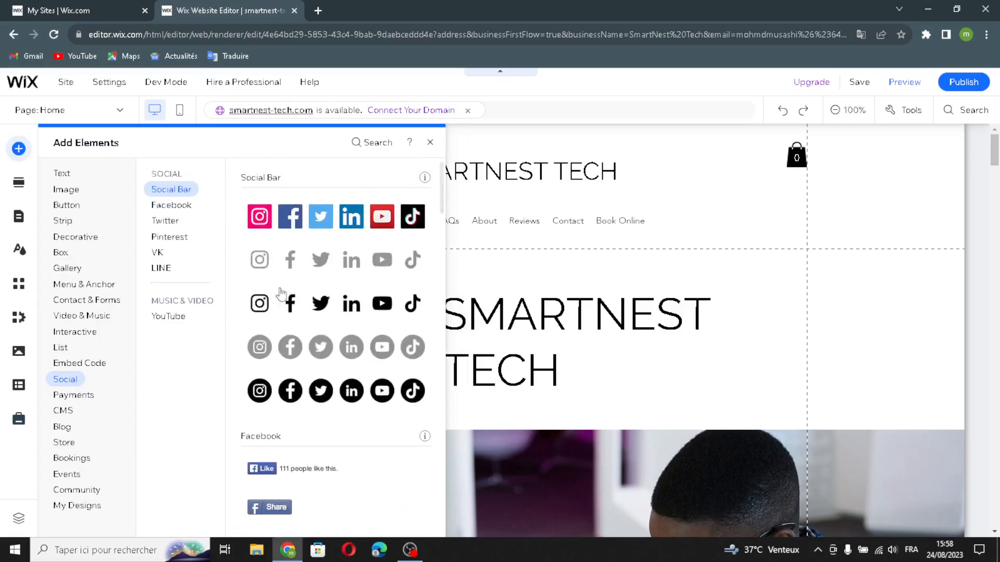
pyautogui.click(169, 222)
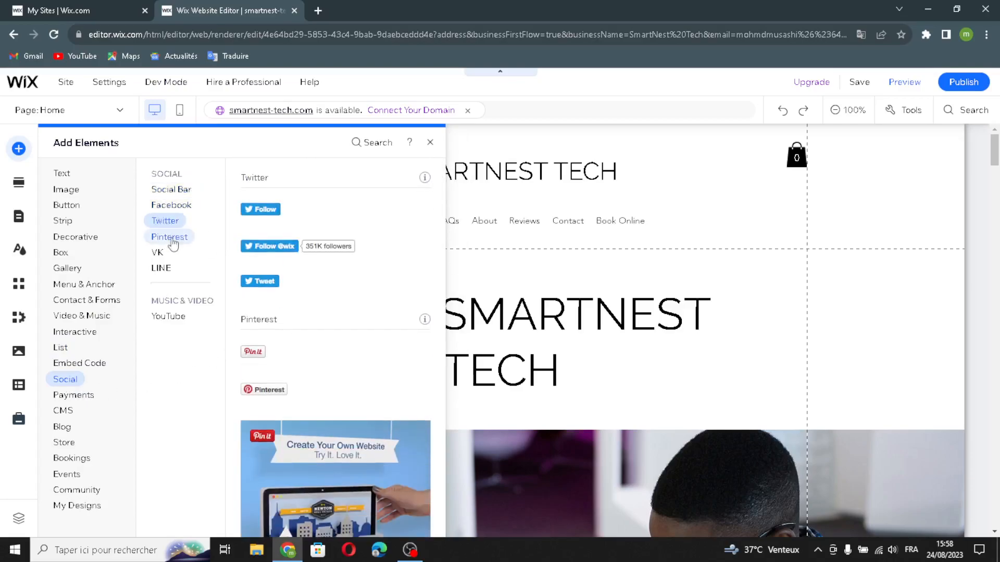
pyautogui.click(171, 237)
pyautogui.click(157, 253)
pyautogui.click(159, 268)
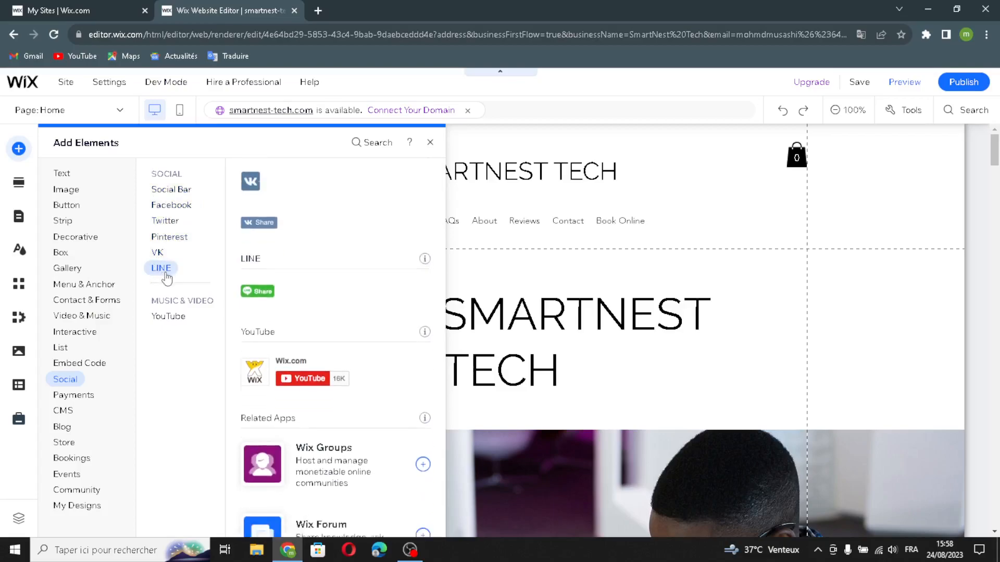
pyautogui.click(184, 317)
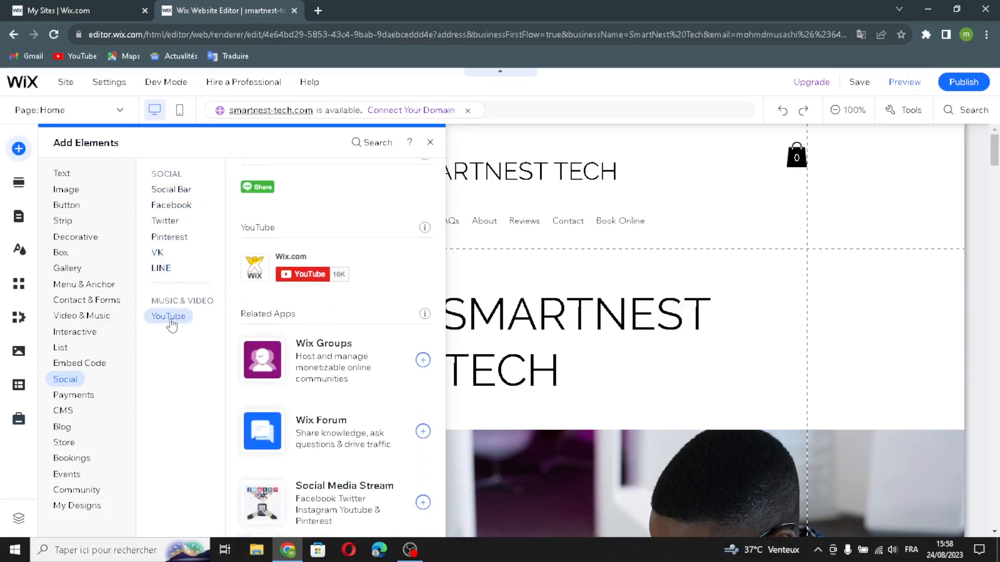
# Browse the remaining element categories: payments, CMS, blog, store, bookings, events, community and My Designs.
pyautogui.click(87, 399)
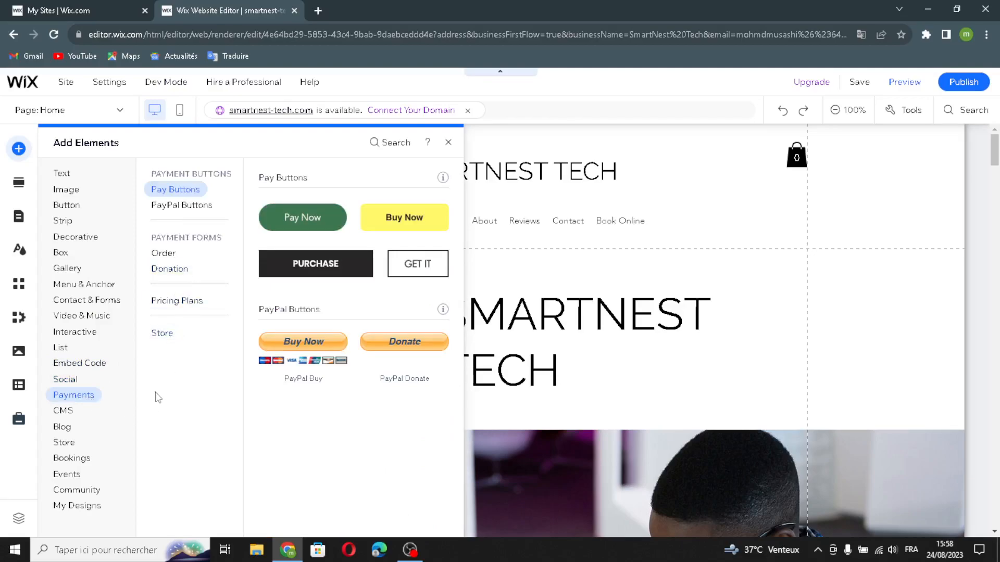
pyautogui.click(68, 414)
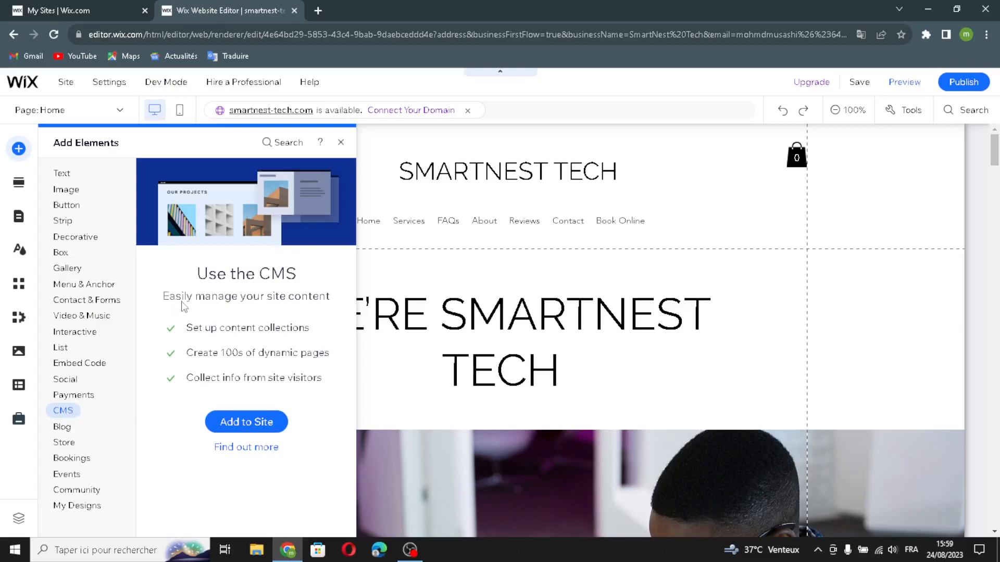
pyautogui.click(63, 429)
pyautogui.click(64, 444)
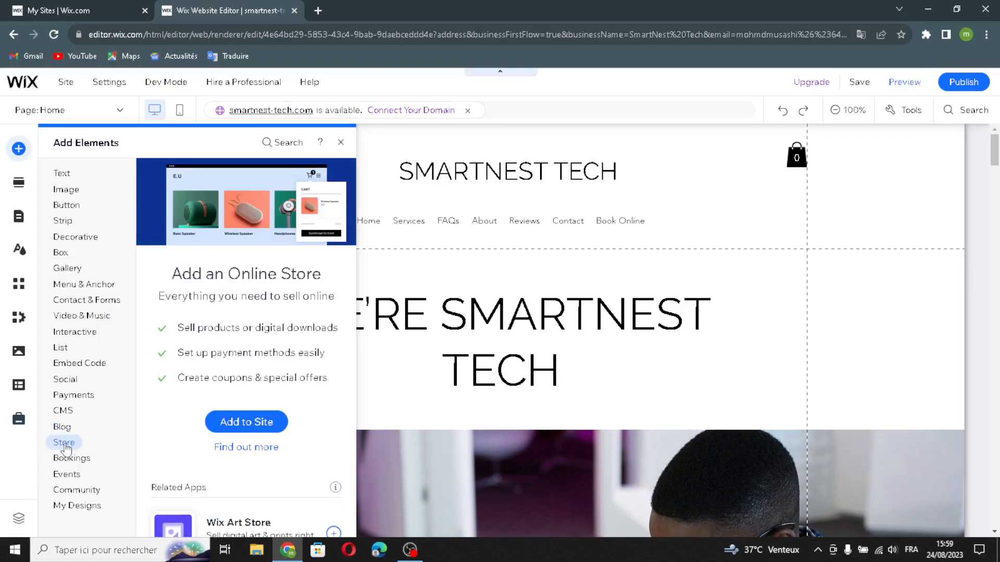
pyautogui.click(71, 459)
pyautogui.click(76, 476)
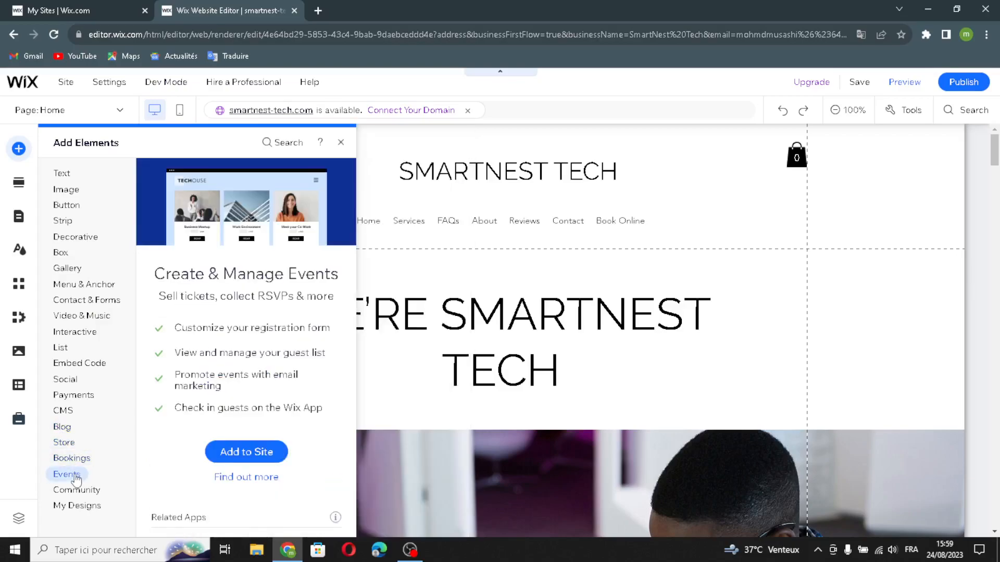
pyautogui.click(78, 492)
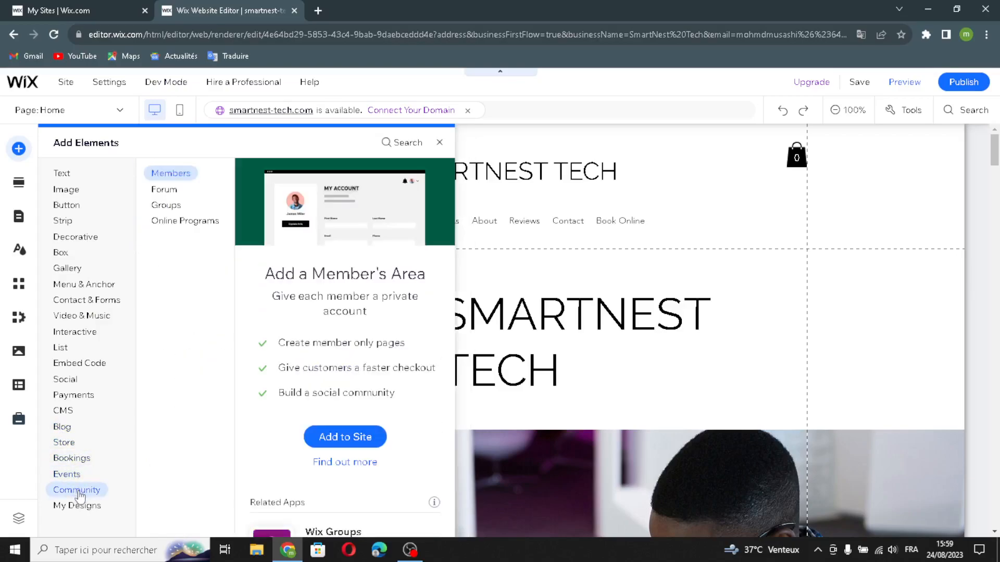
pyautogui.click(87, 509)
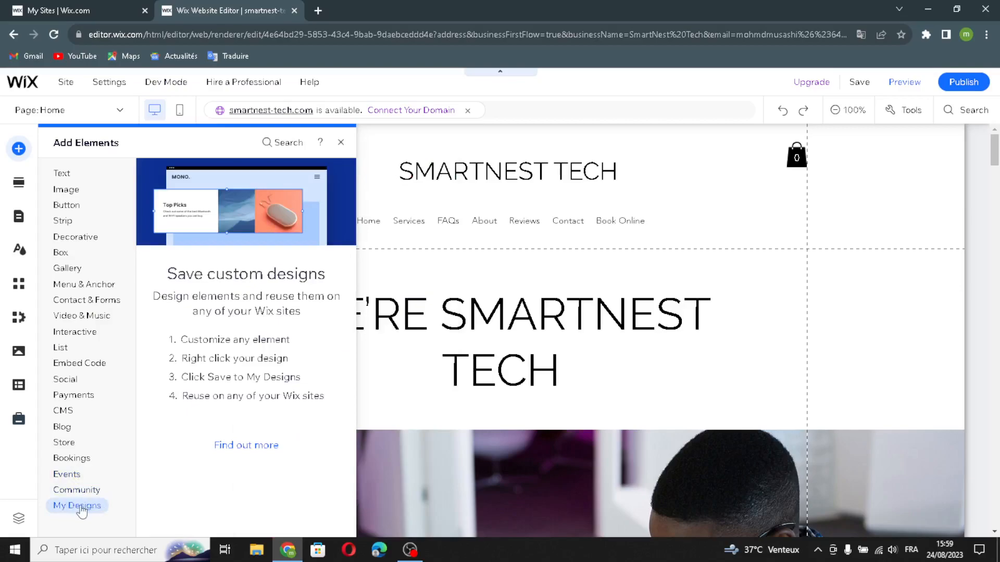
# Review the ready-made page sections, the site's pages and menu, and the site design options for theme, background and transitions.
pyautogui.click(20, 184)
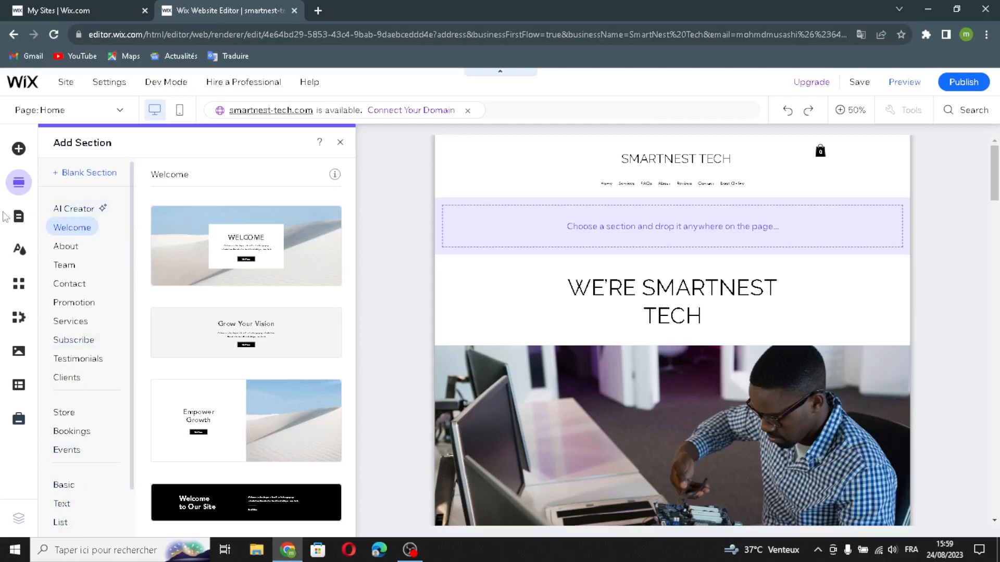
pyautogui.click(19, 218)
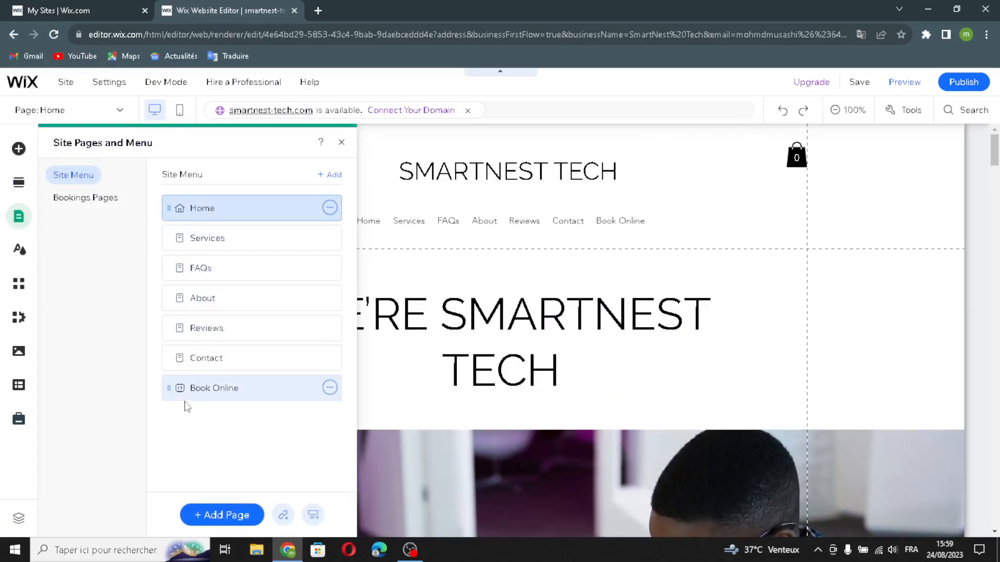
pyautogui.click(68, 276)
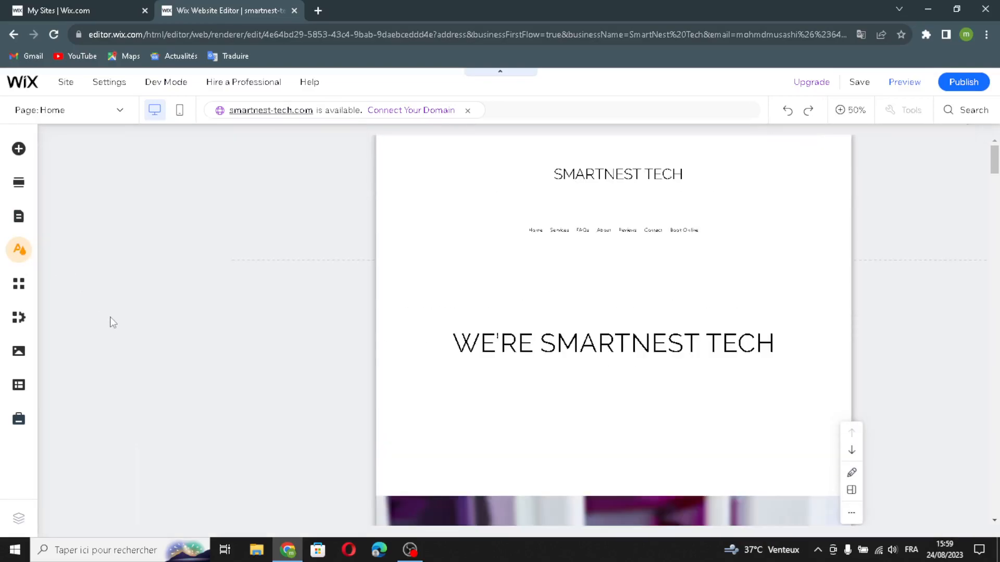
pyautogui.click(23, 255)
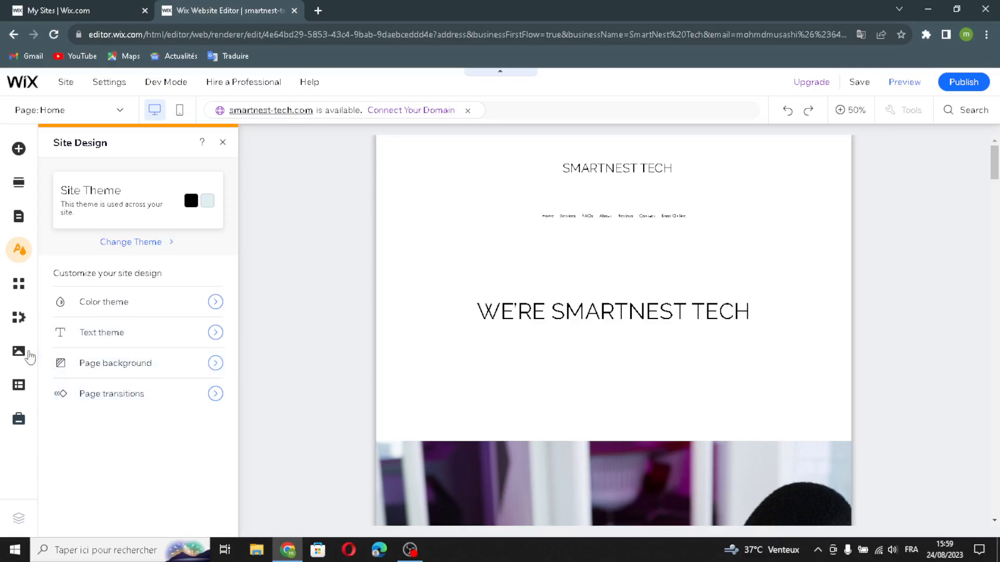
# Look through the App Market, My Business, Media, CMS and Marketing & SEO areas of the editor.
pyautogui.click(18, 288)
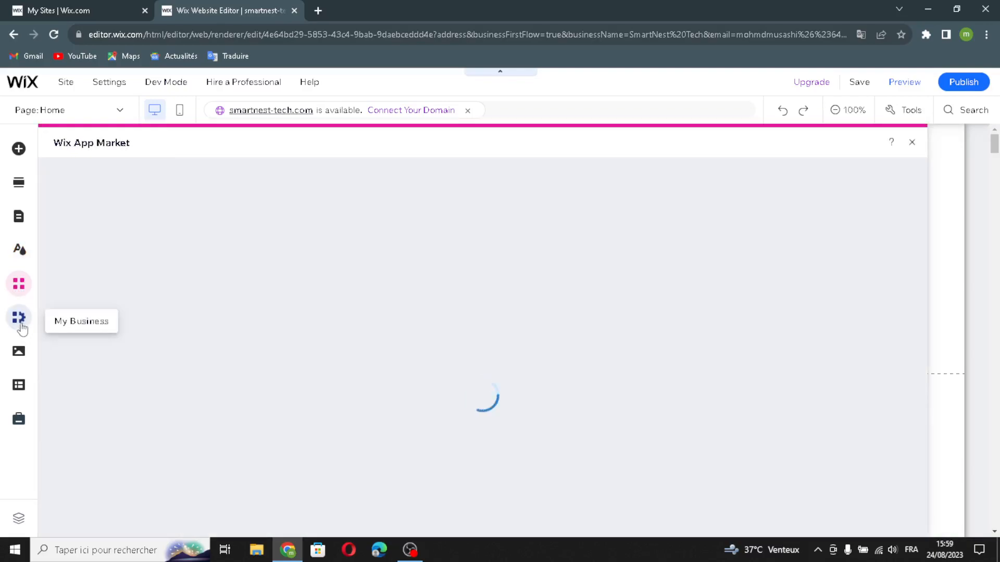
pyautogui.click(19, 326)
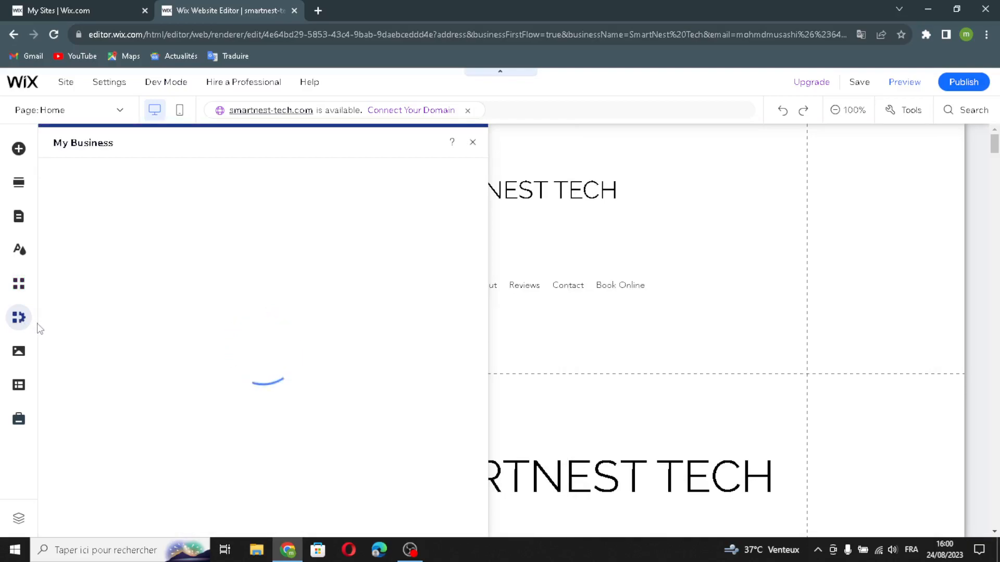
pyautogui.click(24, 355)
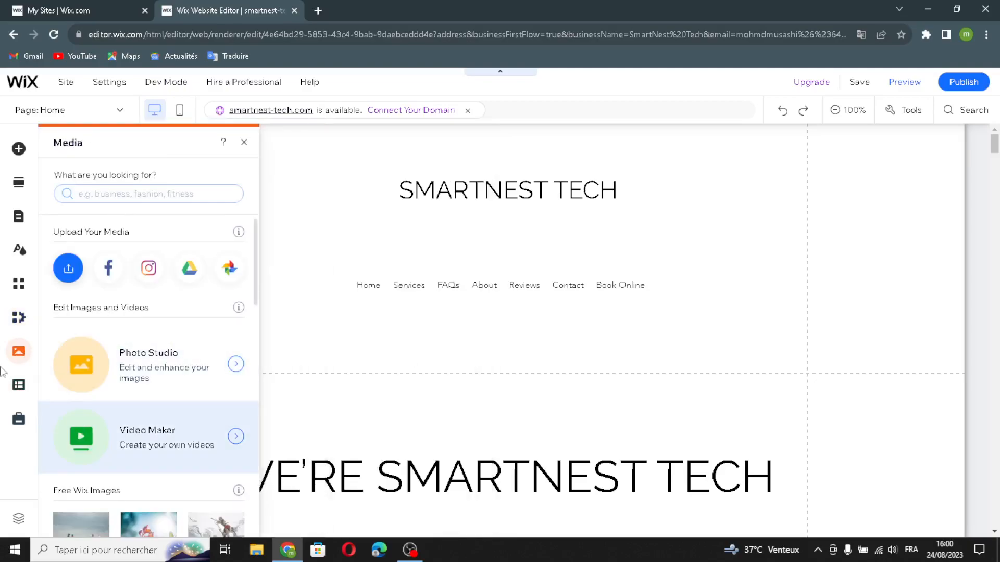
pyautogui.click(18, 387)
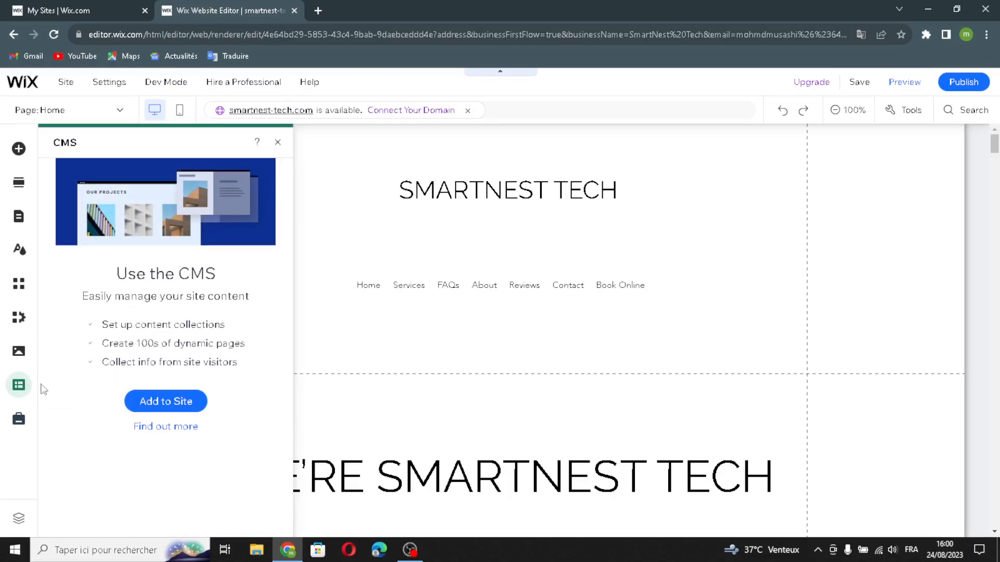
pyautogui.click(19, 419)
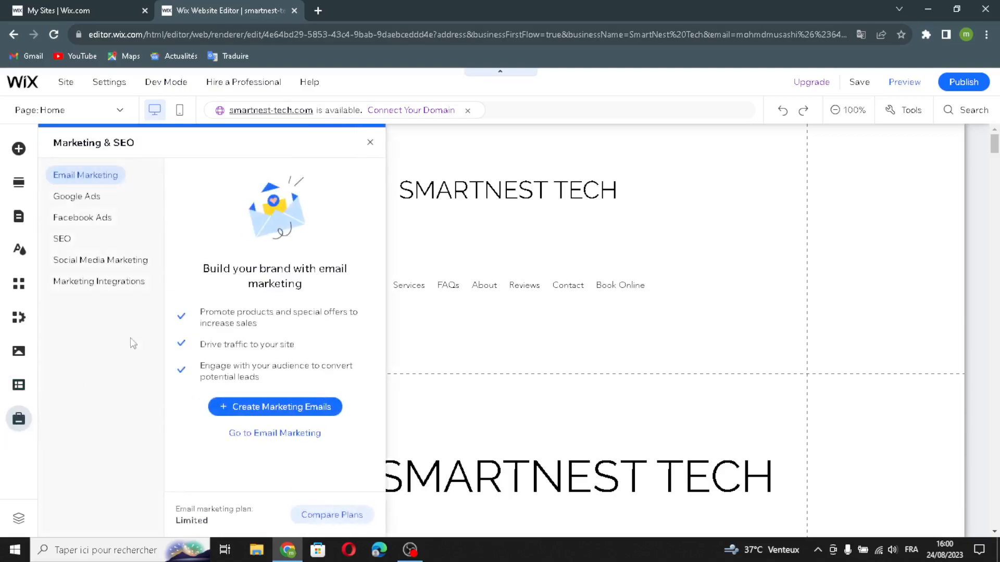
pyautogui.click(371, 142)
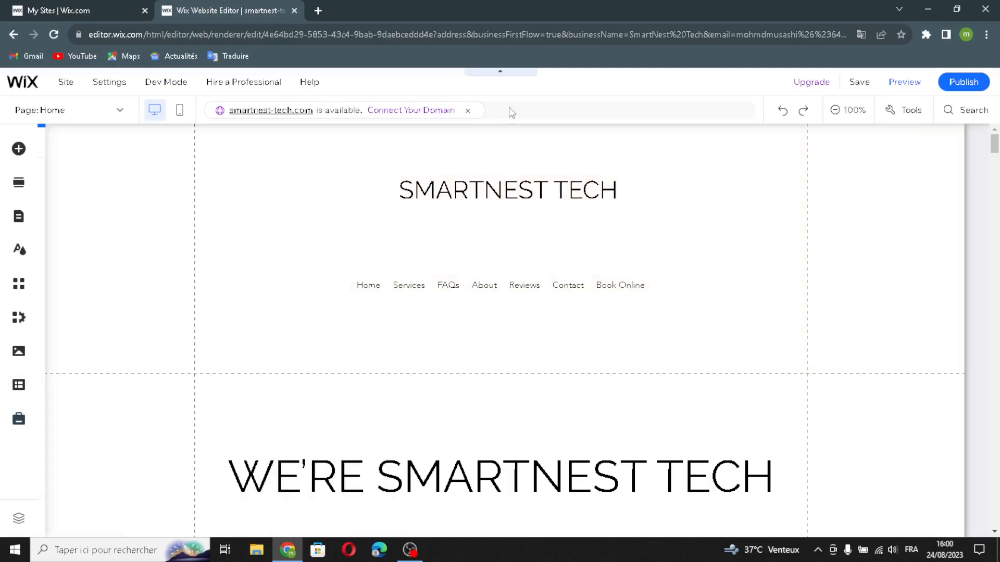
# Inspect the Quick Edit settings and additional section actions for the section with the "WE'RE SMARTNEST TECH" heading.
pyautogui.scroll(-8, 570, 463)
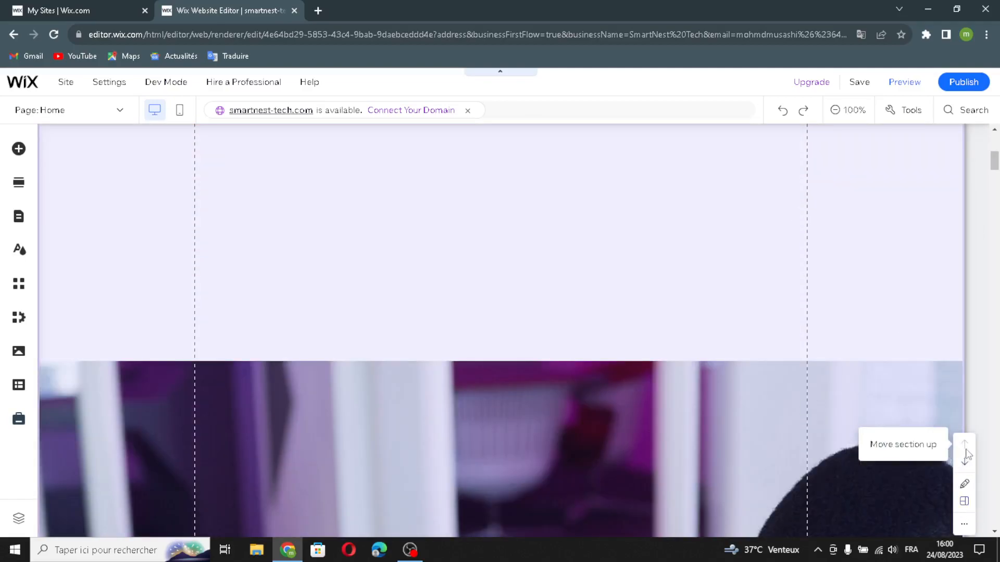
pyautogui.click(964, 486)
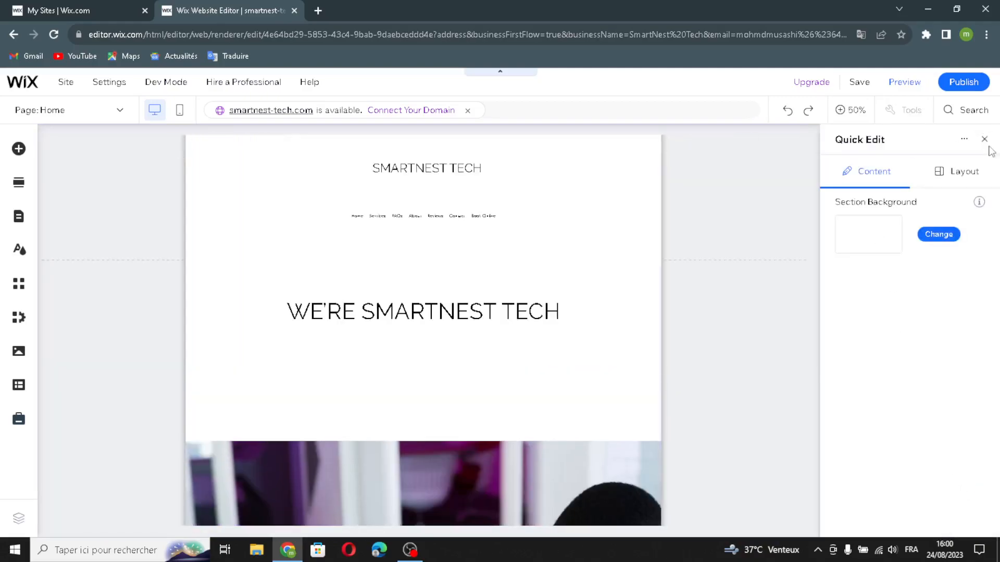
pyautogui.click(984, 139)
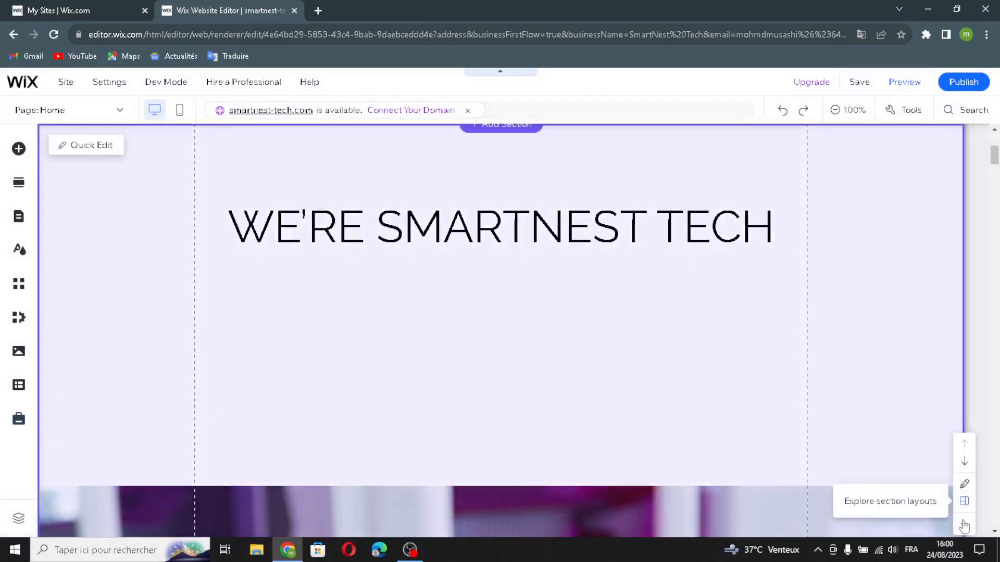
pyautogui.click(964, 525)
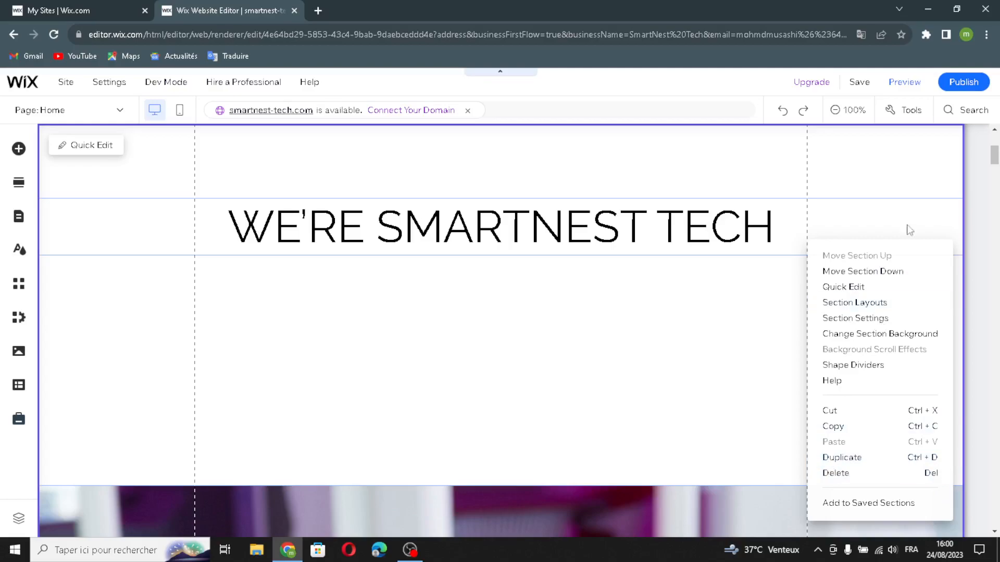
pyautogui.click(863, 214)
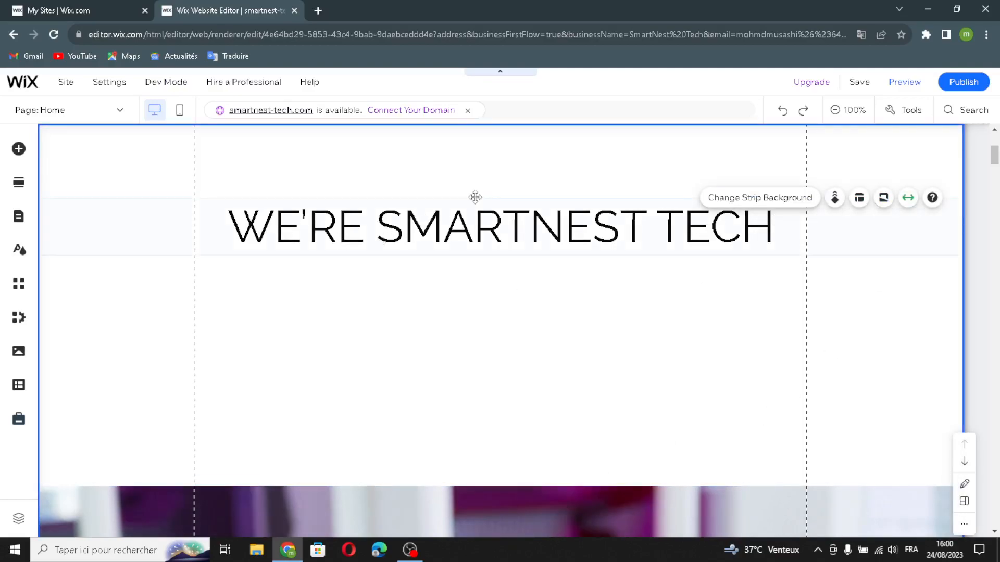
pyautogui.moveTo(964, 83)
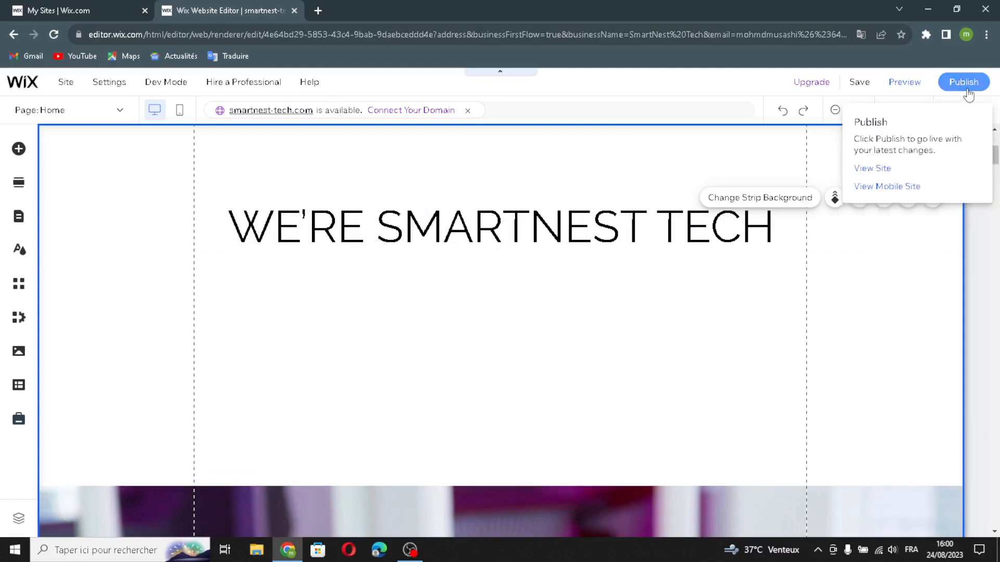